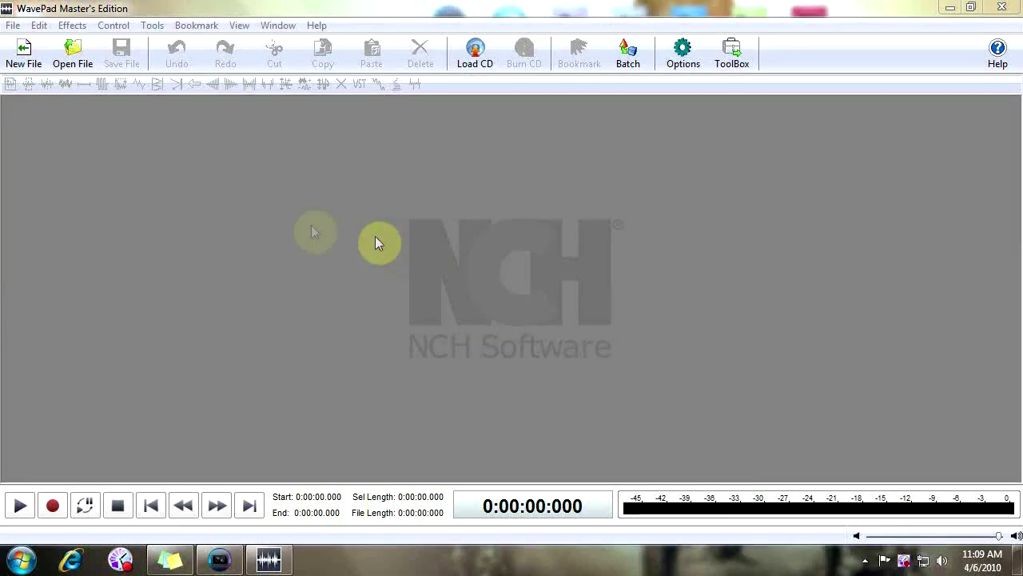
Load the 22.8-second MP3 from Music > Tutorials into WavePad and play it through
left_click(73, 53)
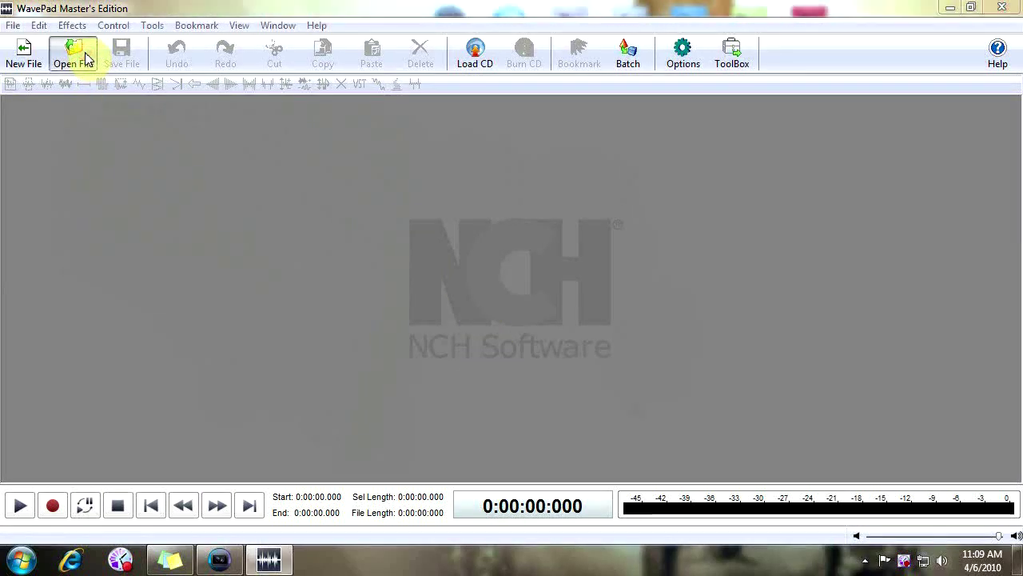
left_click(230, 189)
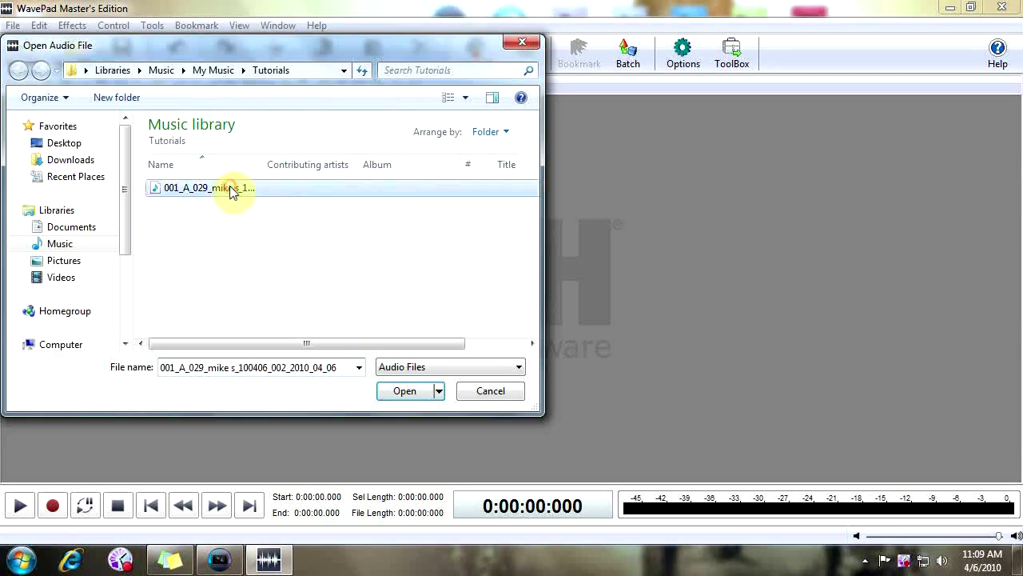
left_click(398, 391)
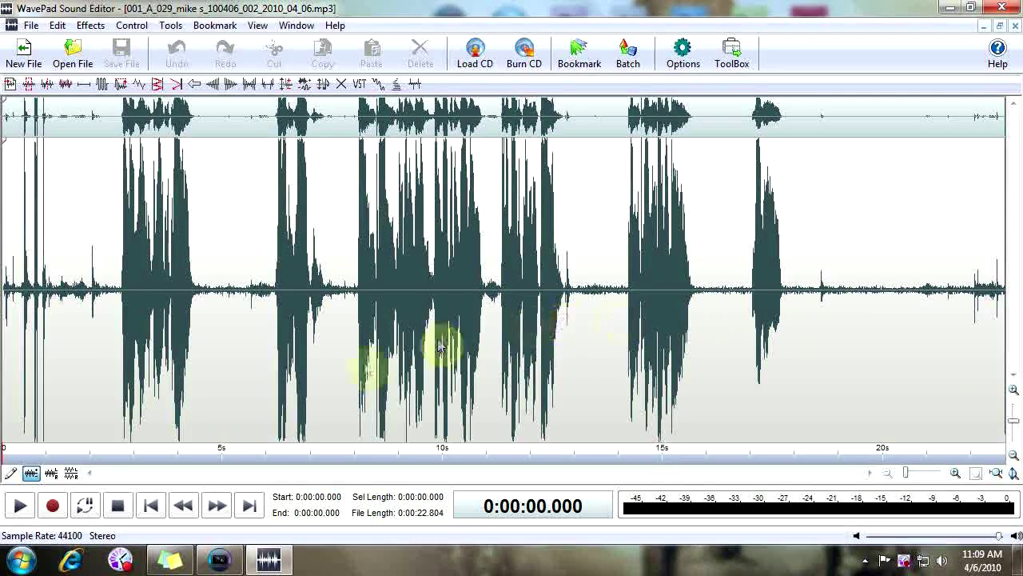
left_click(20, 506)
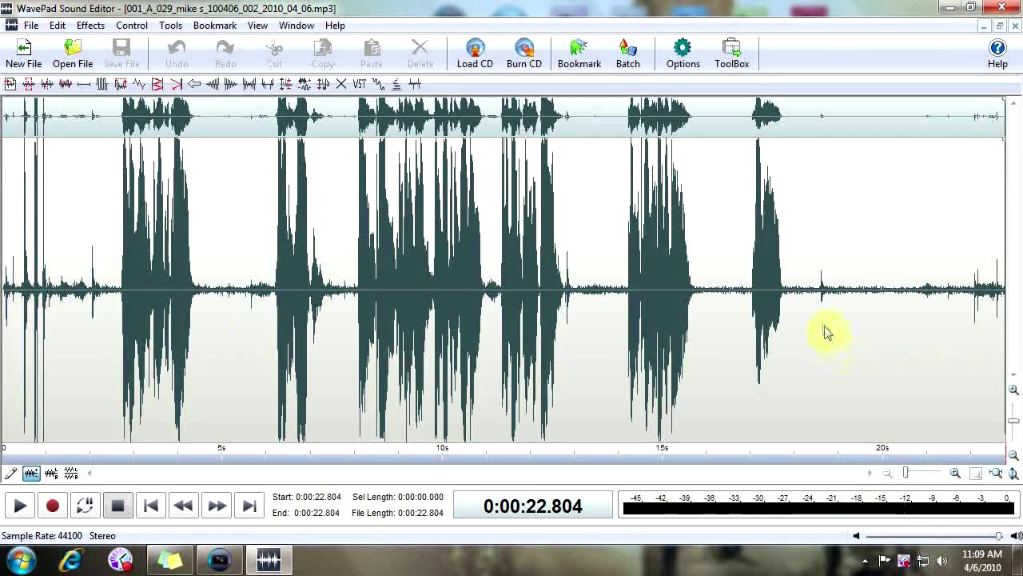
Delete the audio after 18.505 s and before 5.638 s, then play the 12.866-second result
left_click_drag(819, 316, 1019, 314)
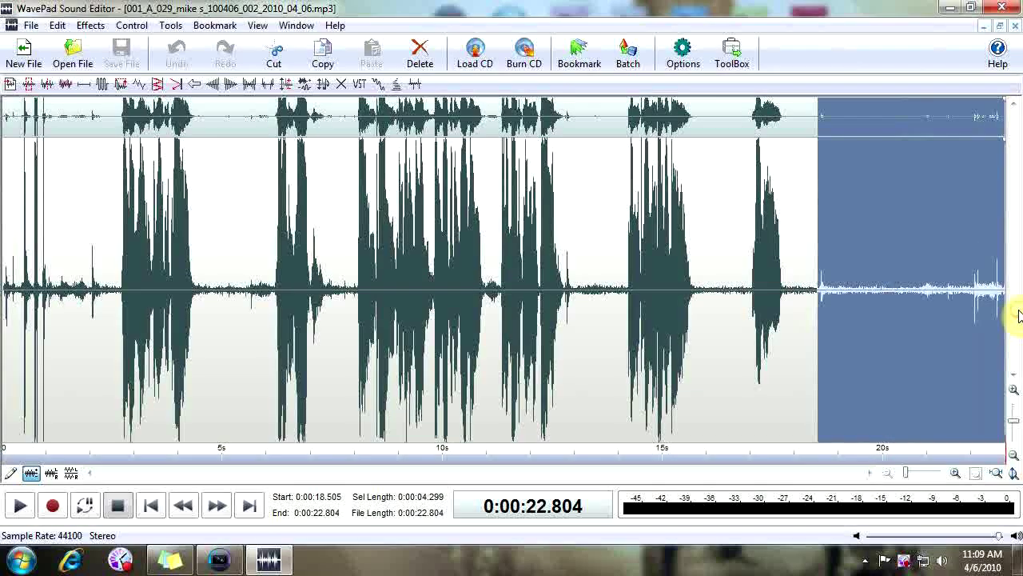
key("Delete")
left_click(308, 317)
left_click_drag(309, 317, 1, 314)
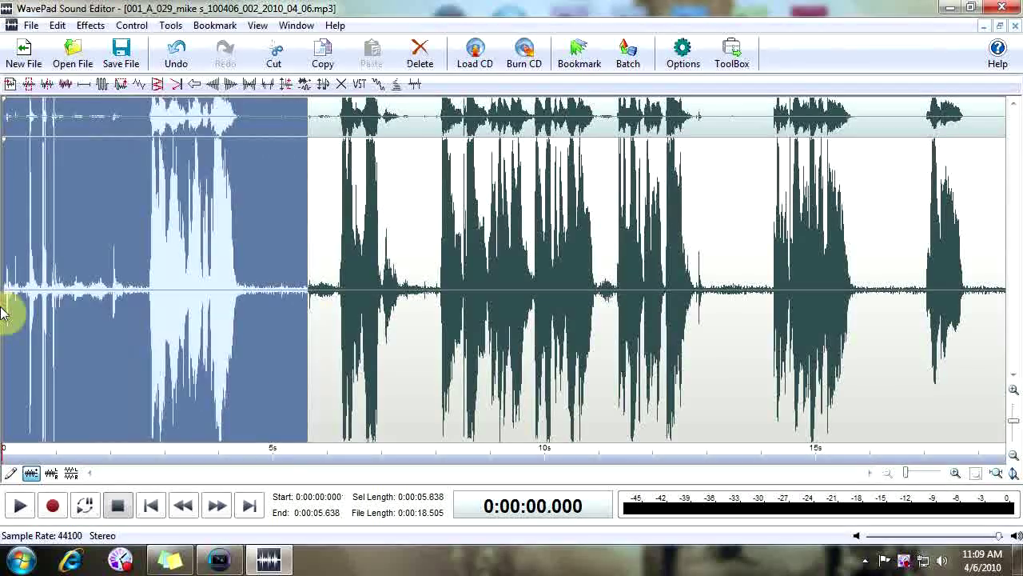
key("Delete")
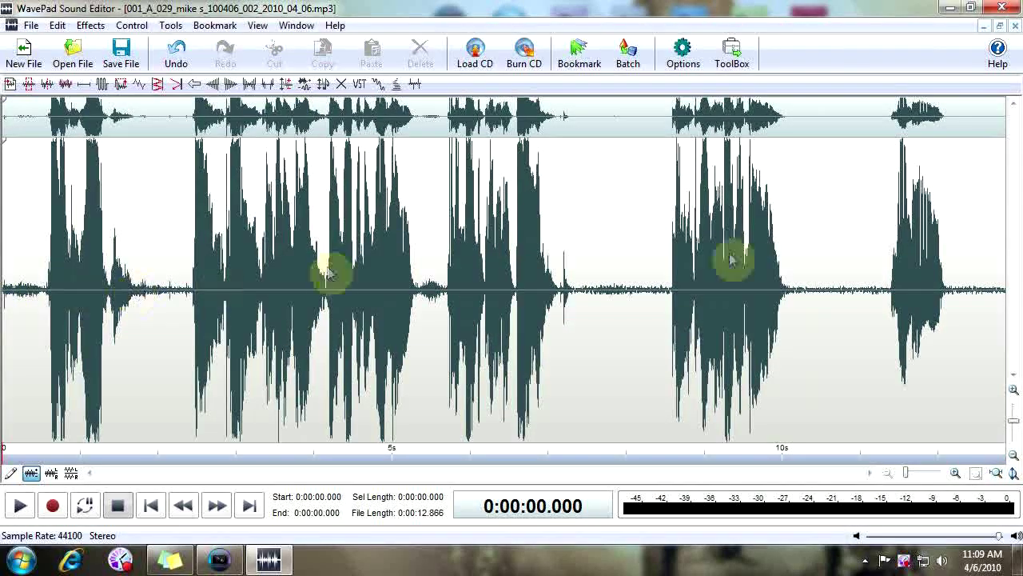
left_click(24, 508)
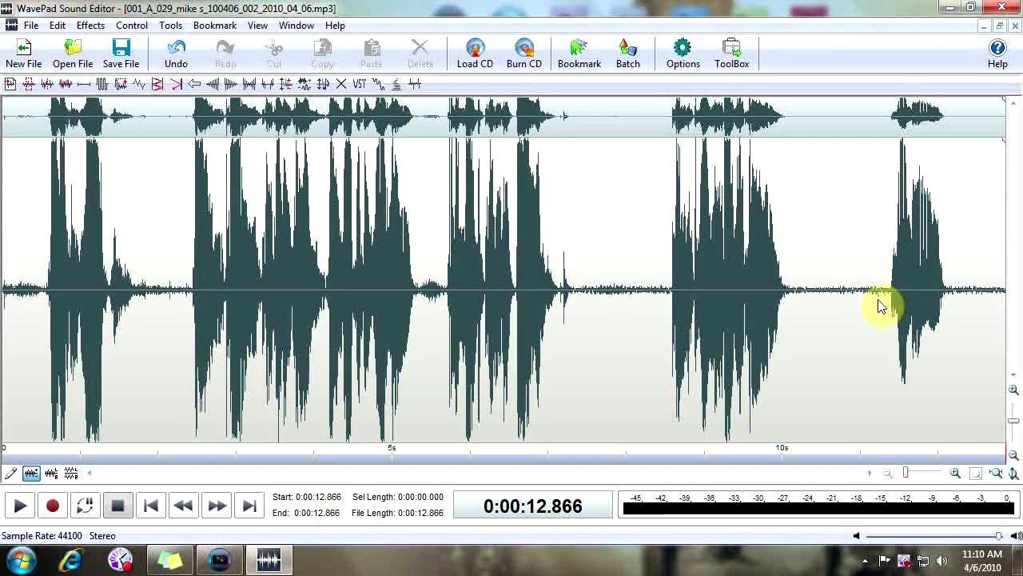
Loop the 11.218–12.170 s voice burst 3 times with Repeat Loop
left_click_drag(878, 302, 952, 289)
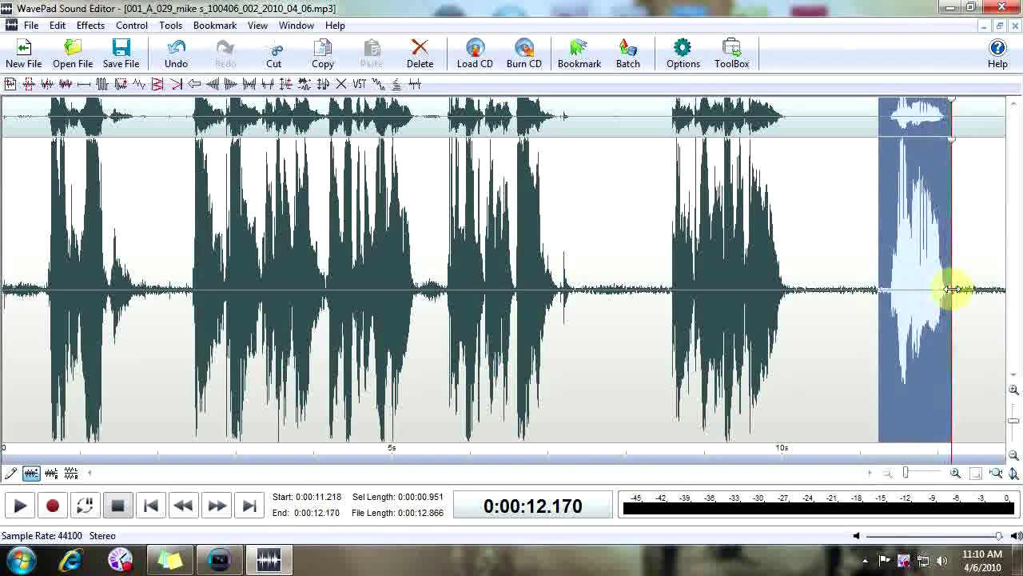
right_click(934, 274)
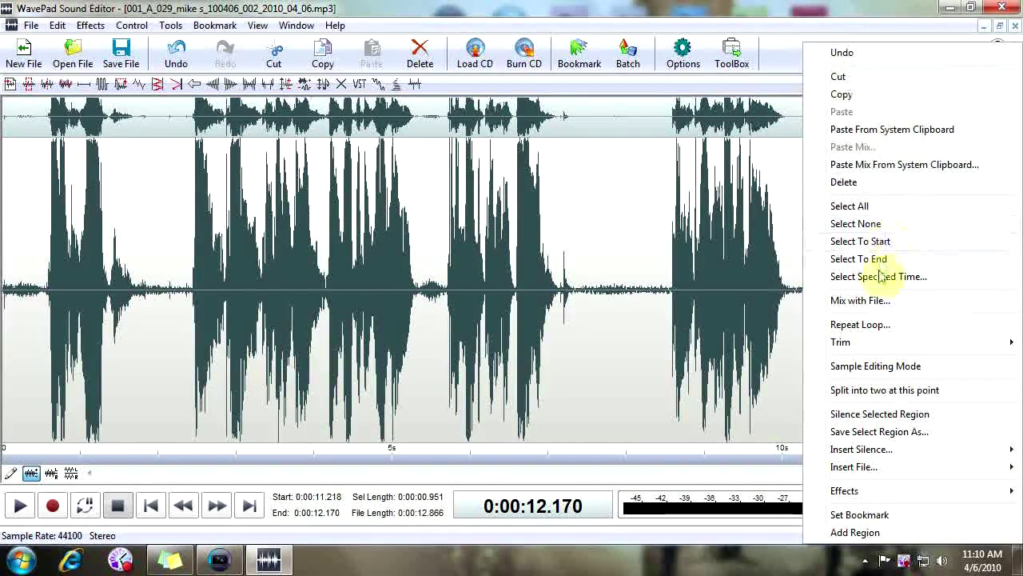
left_click(877, 324)
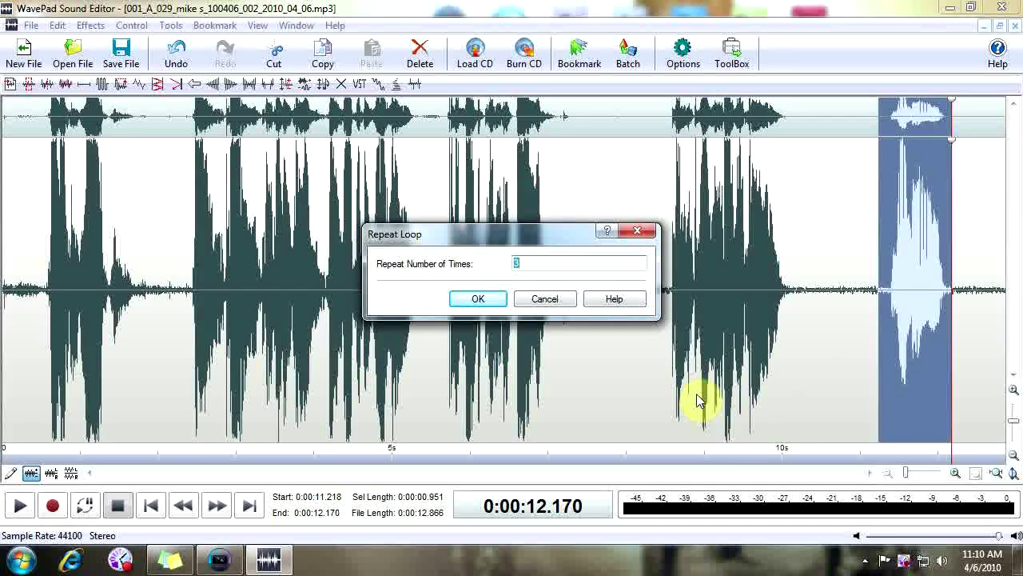
left_click(478, 300)
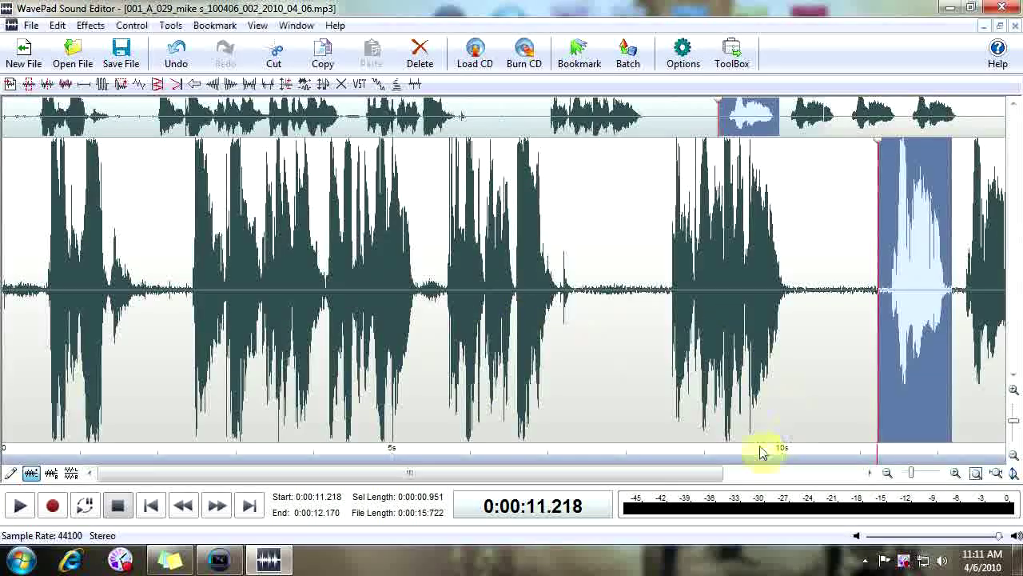
Play from 11.075 s to hear the repeats and check the 12.232–15.159 s section
left_click_drag(667, 475, 758, 489)
left_click_drag(655, 475, 790, 476)
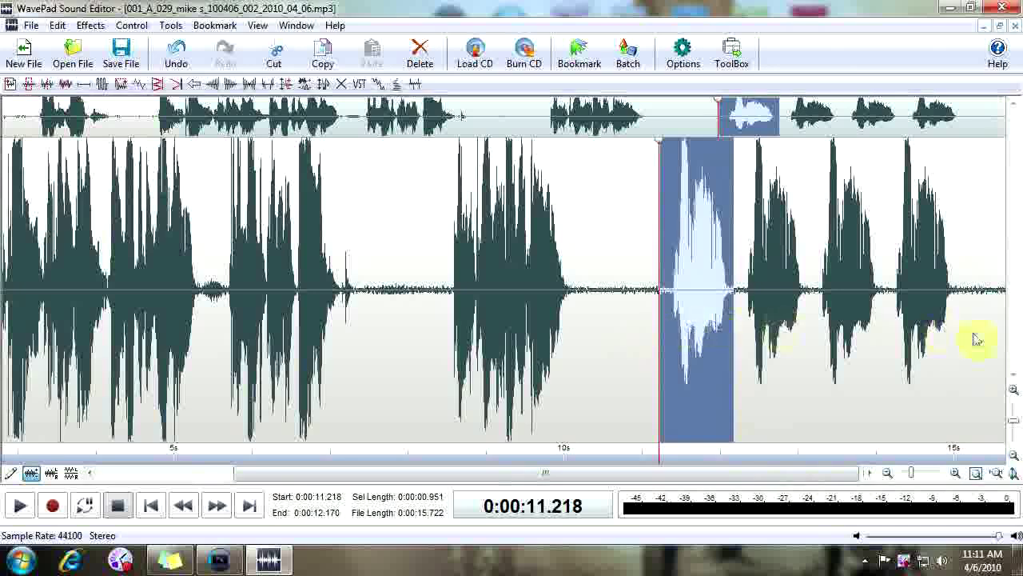
left_click(648, 360)
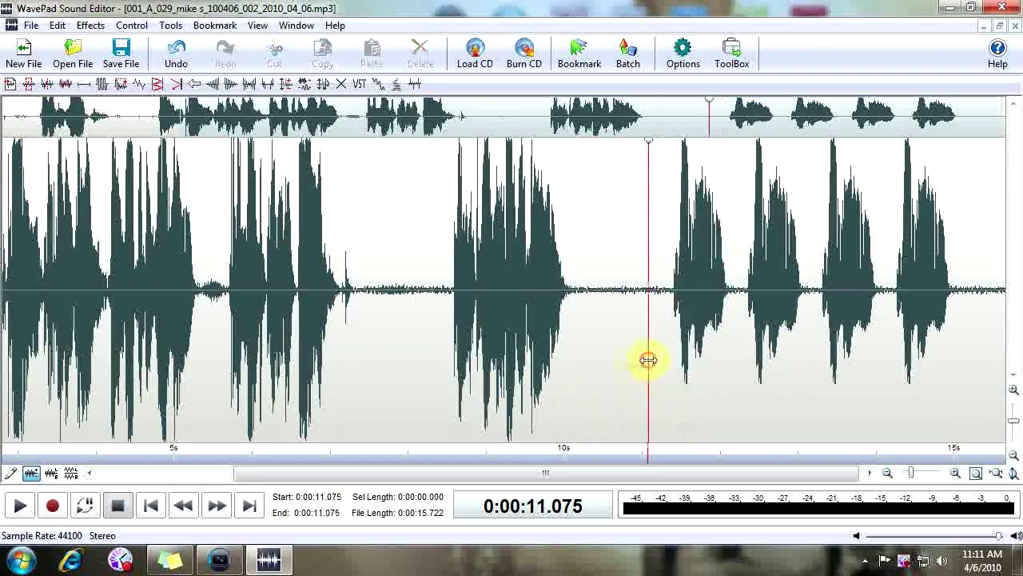
left_click(22, 507)
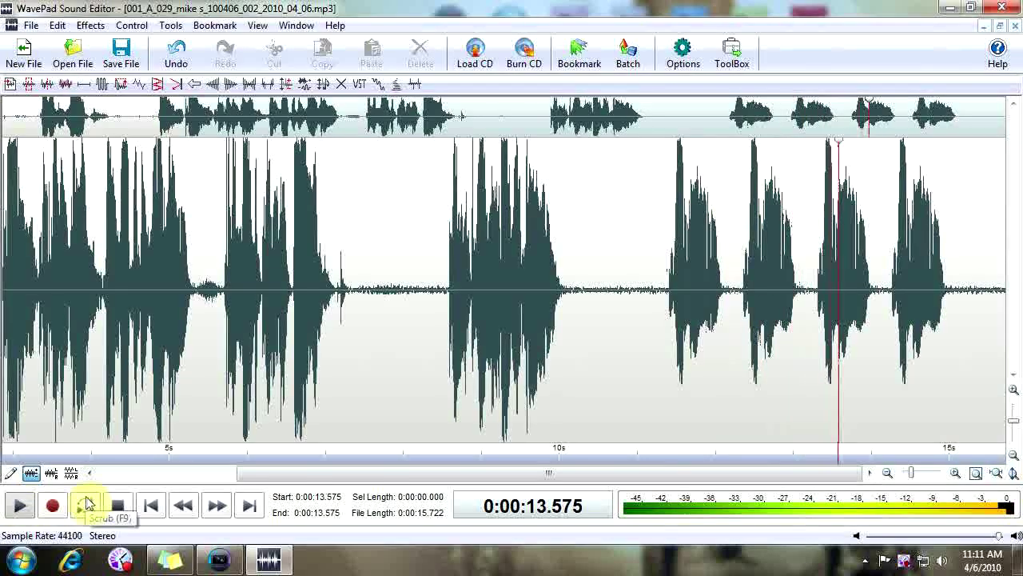
left_click(120, 508)
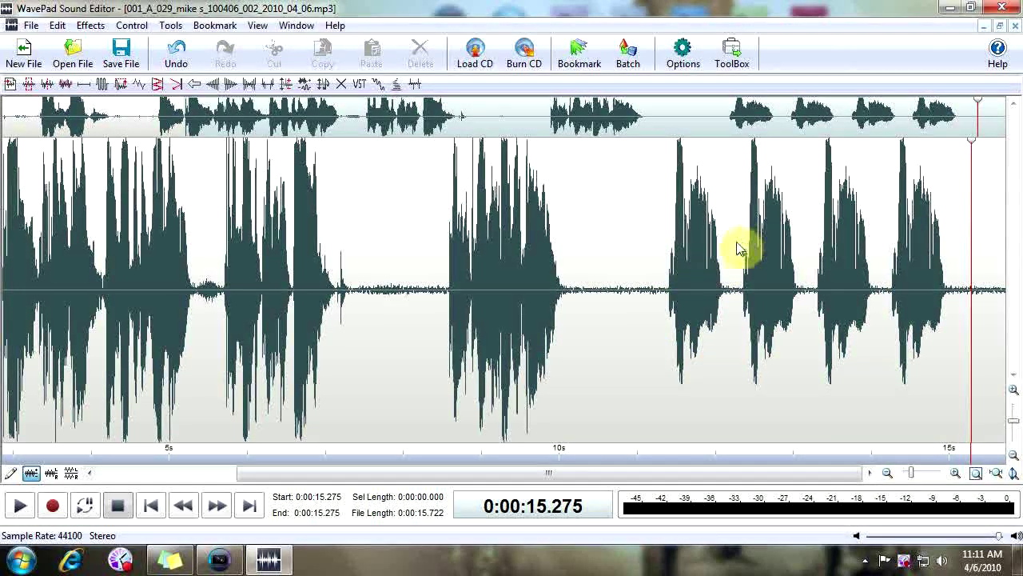
left_click_drag(738, 254, 964, 241)
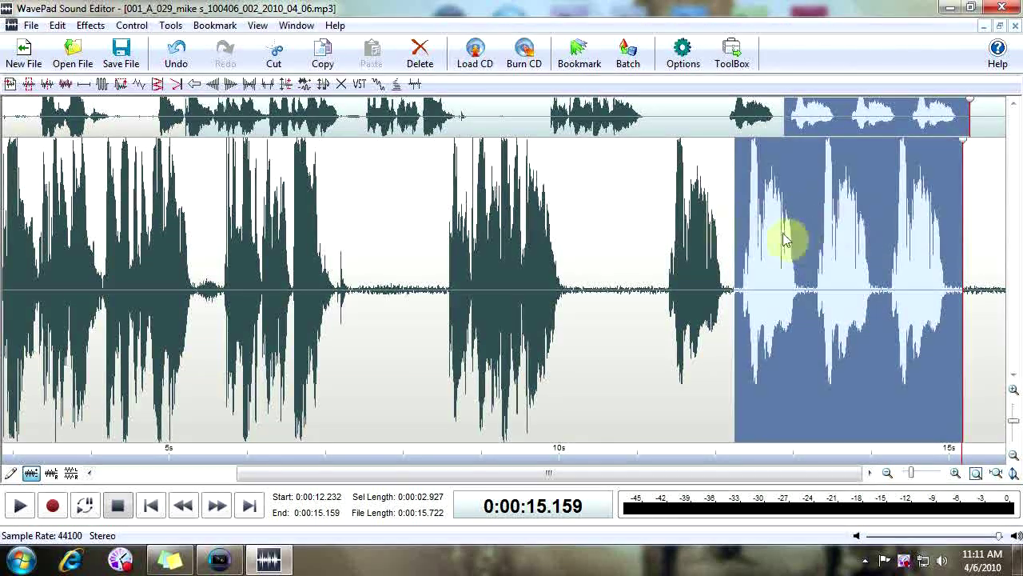
left_click(654, 367)
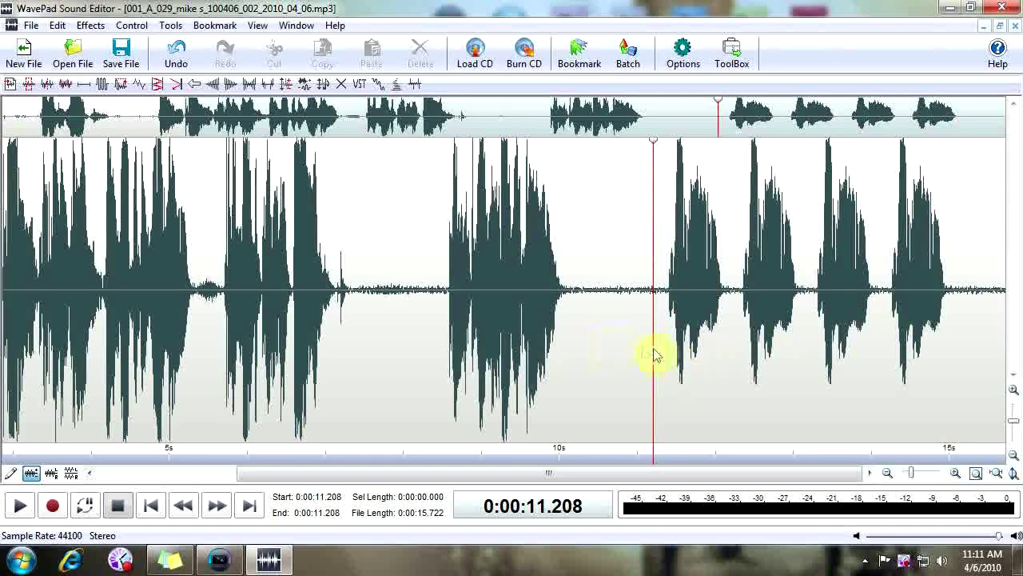
Save the clip as evp1.wav, accepting the 6000 Hz 16-bit mono Wave encoder settings
left_click(32, 27)
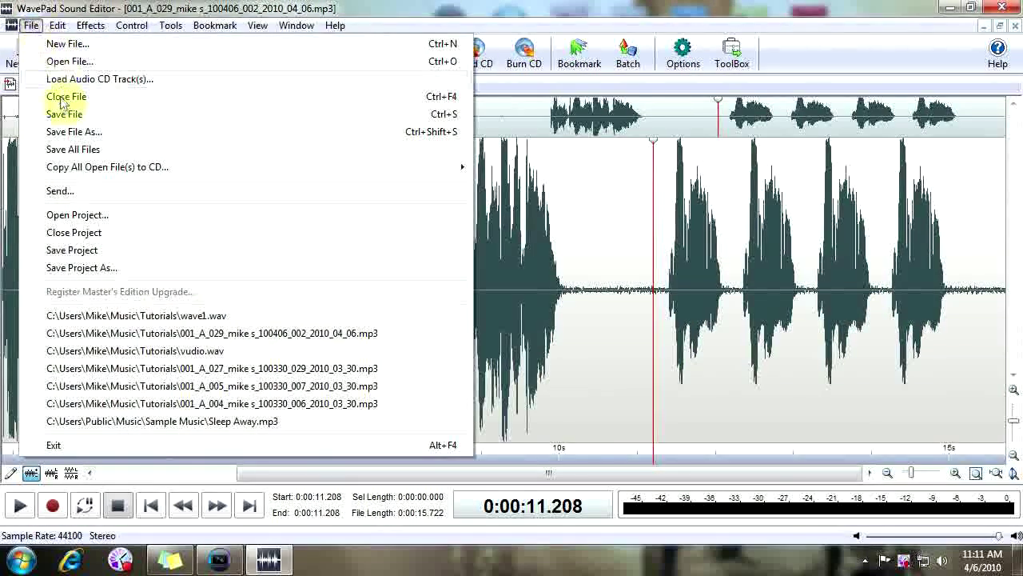
left_click(72, 132)
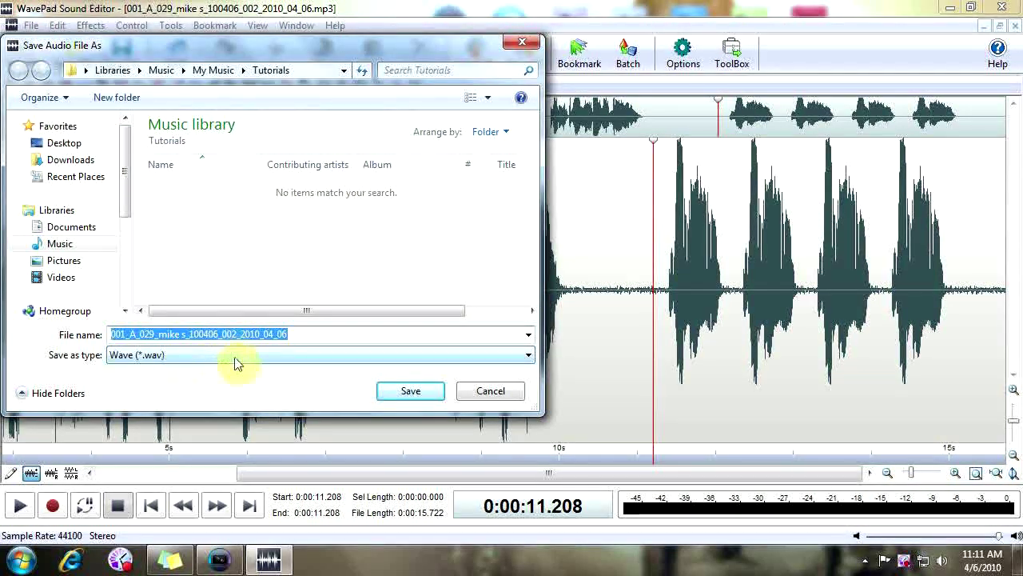
left_click(308, 332)
left_click_drag(262, 332, 109, 333)
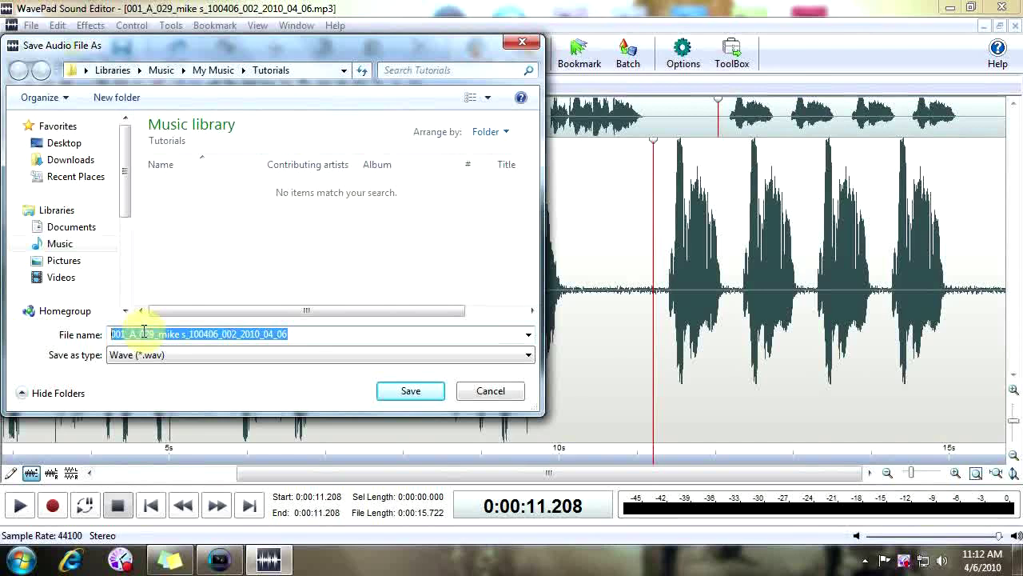
type("re")
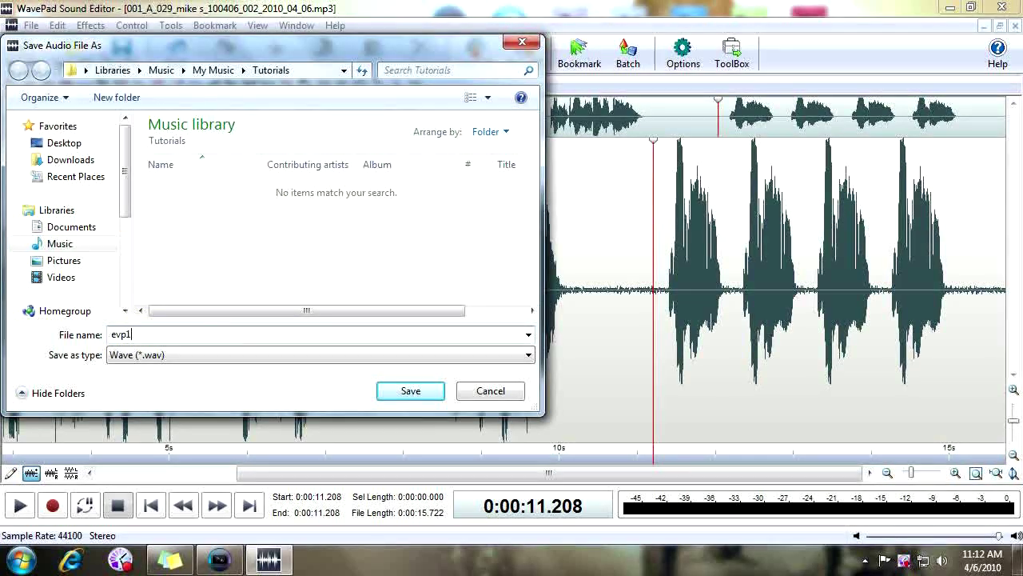
left_click(411, 391)
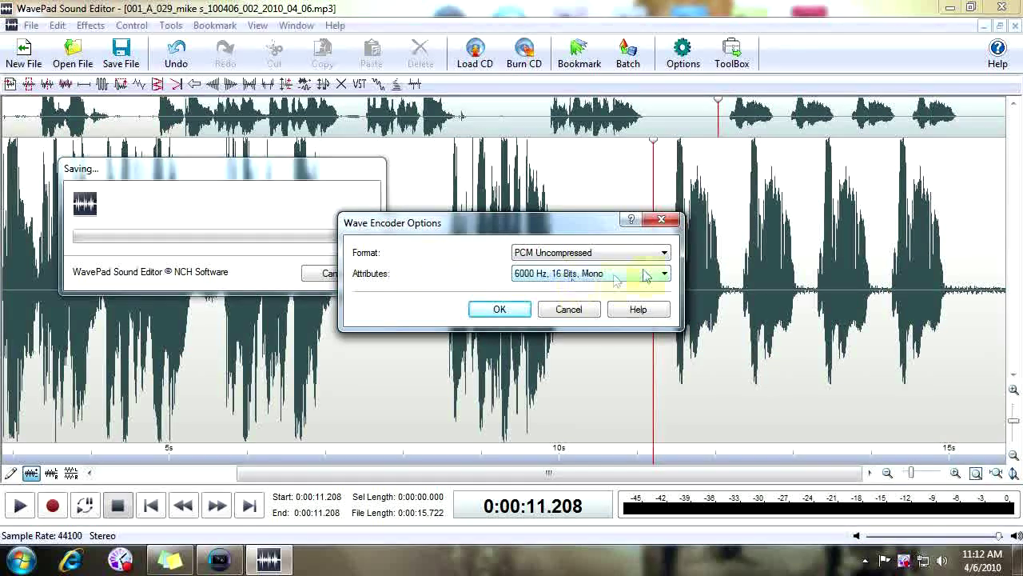
left_click(495, 311)
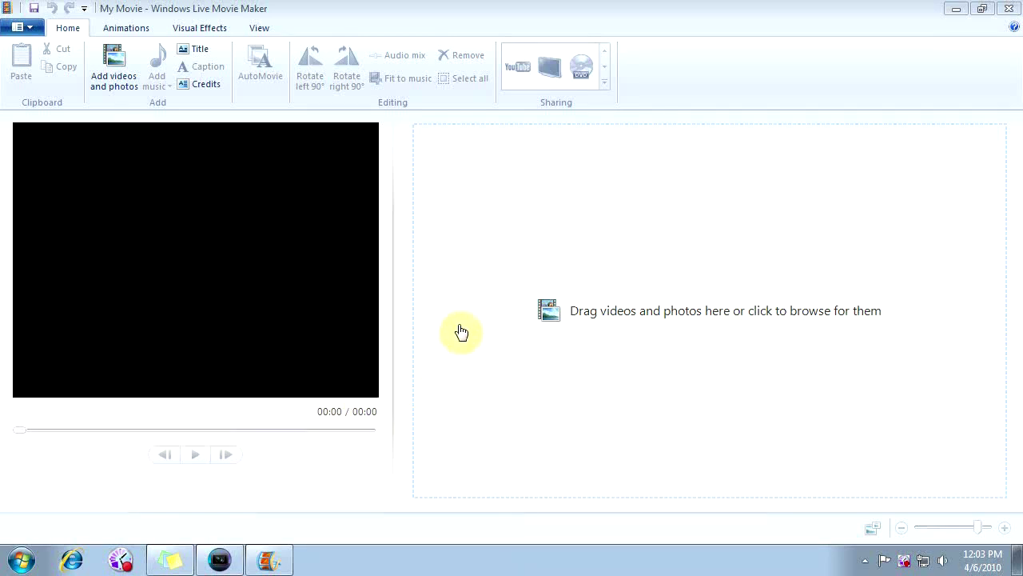
Add an 'EVP' title clip at the start of the movie
left_click(205, 47)
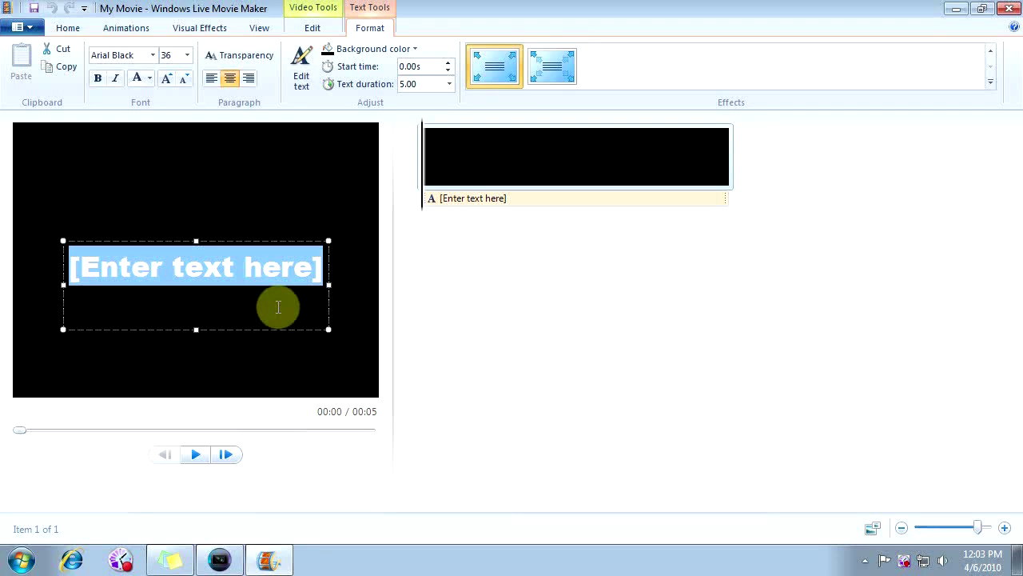
type("EVP")
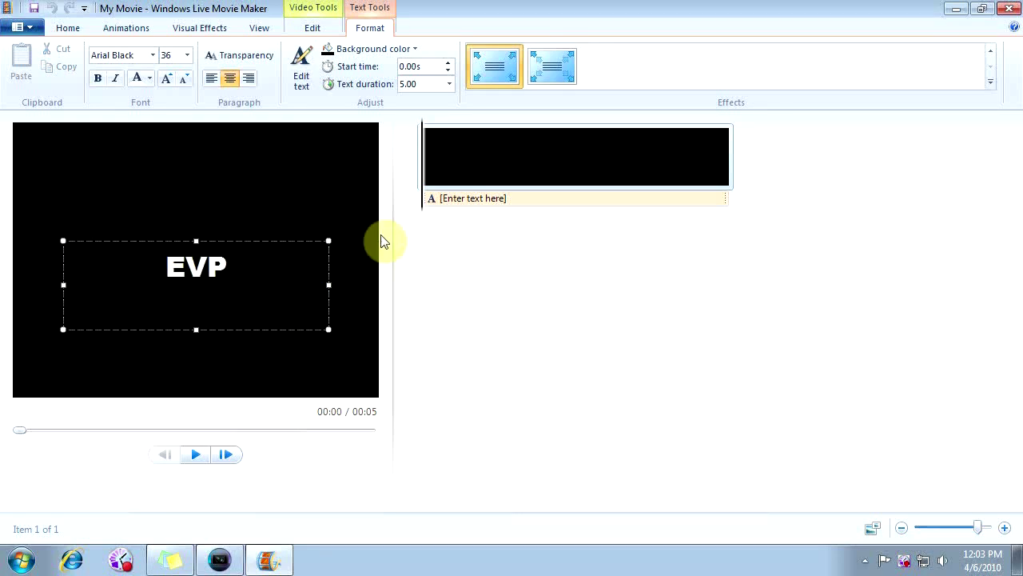
left_click(400, 269)
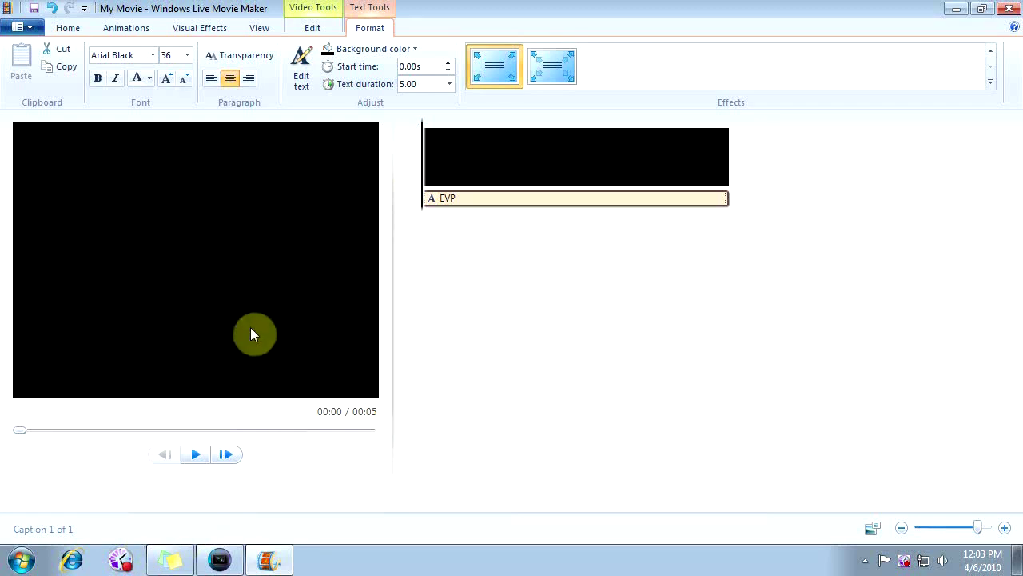
Add the portrait photo to the movie after the title clip
left_click(70, 29)
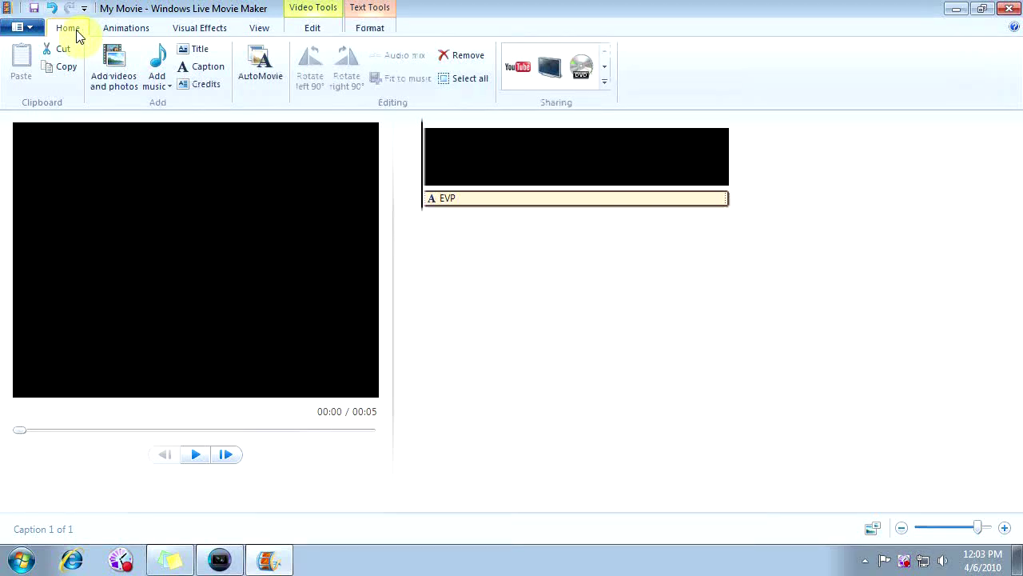
left_click(112, 64)
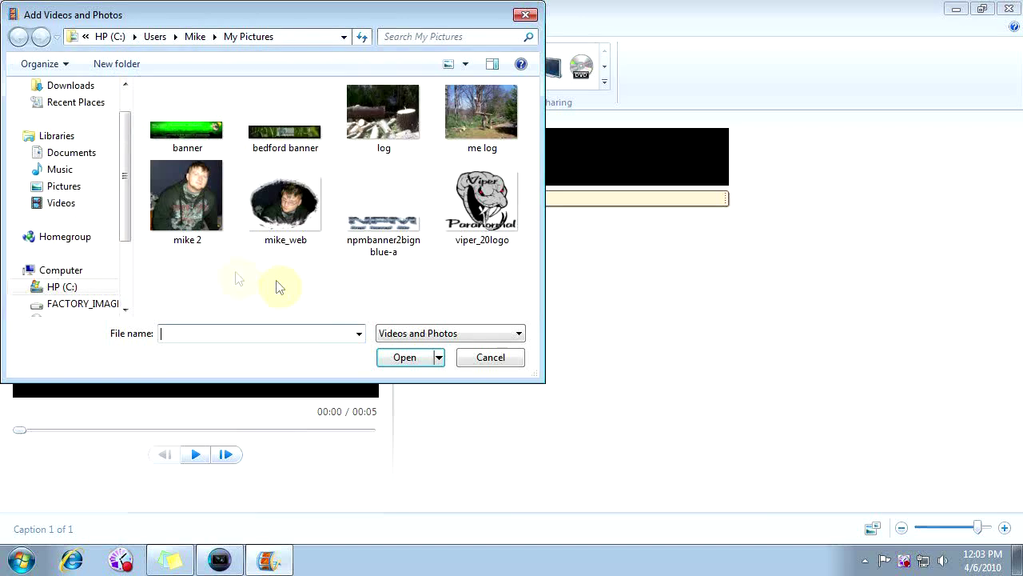
left_click(187, 232)
left_click(404, 359)
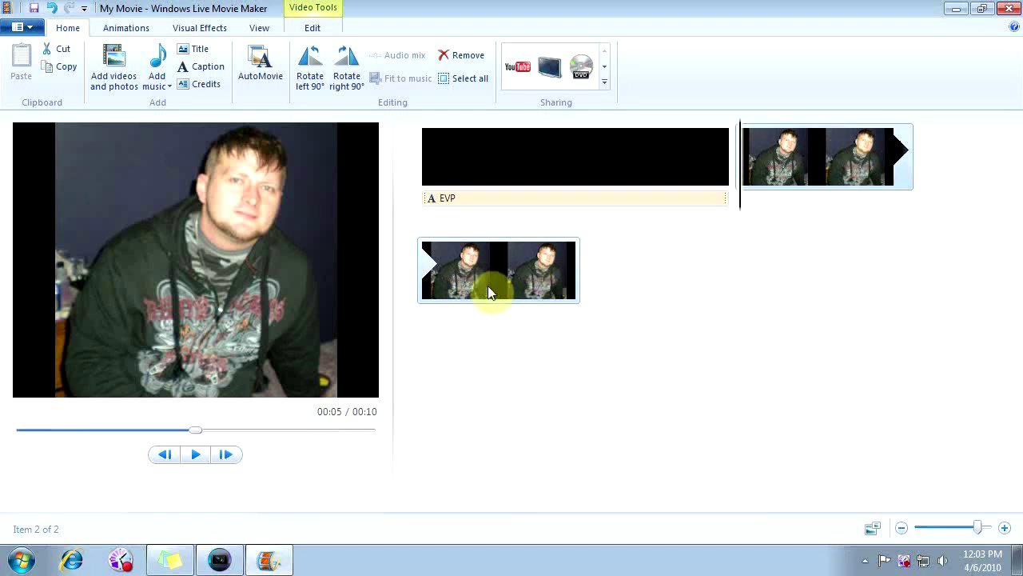
left_click(313, 28)
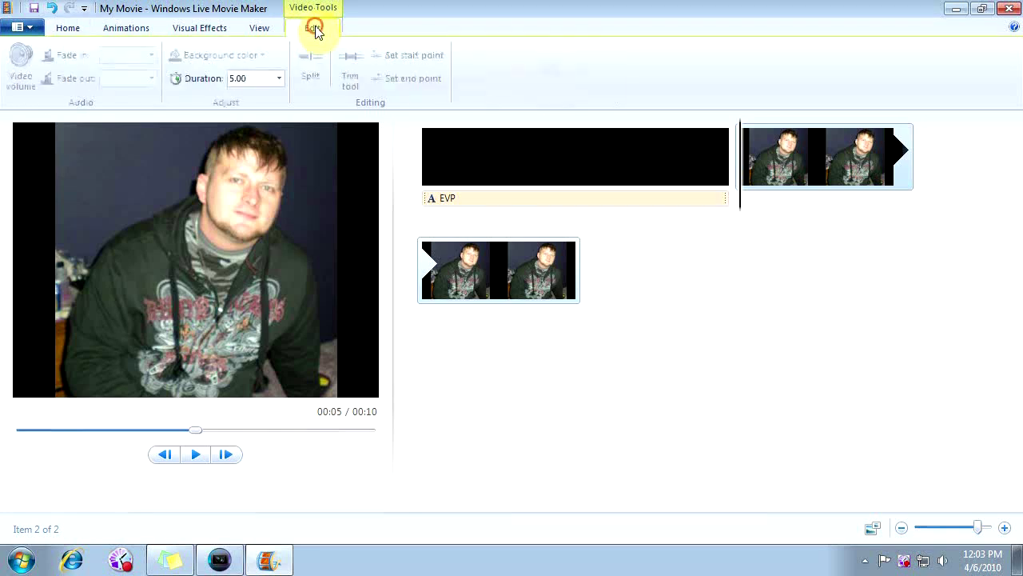
Set the portrait photo clip's duration to 15.00 seconds
left_click(279, 80)
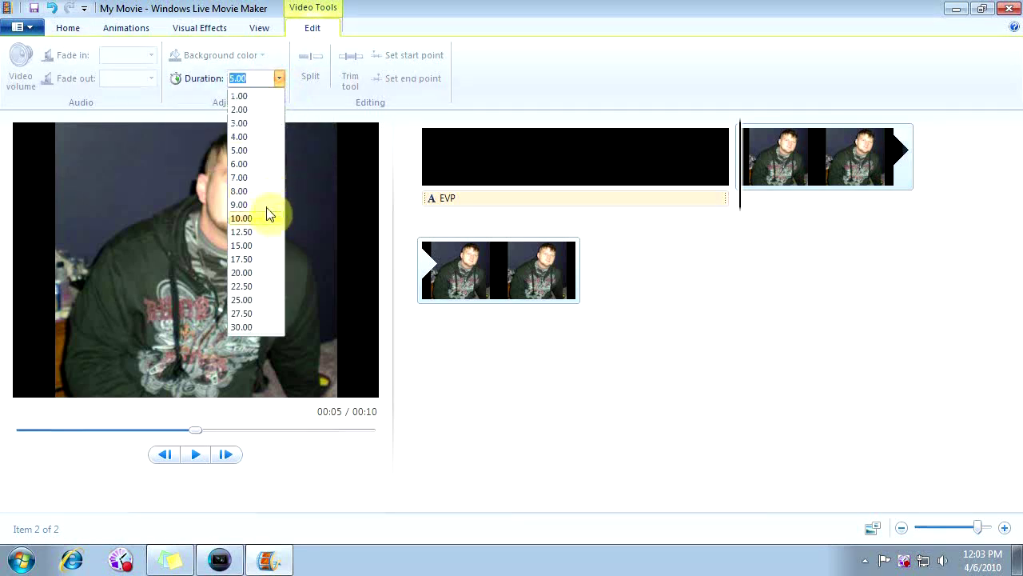
left_click(243, 245)
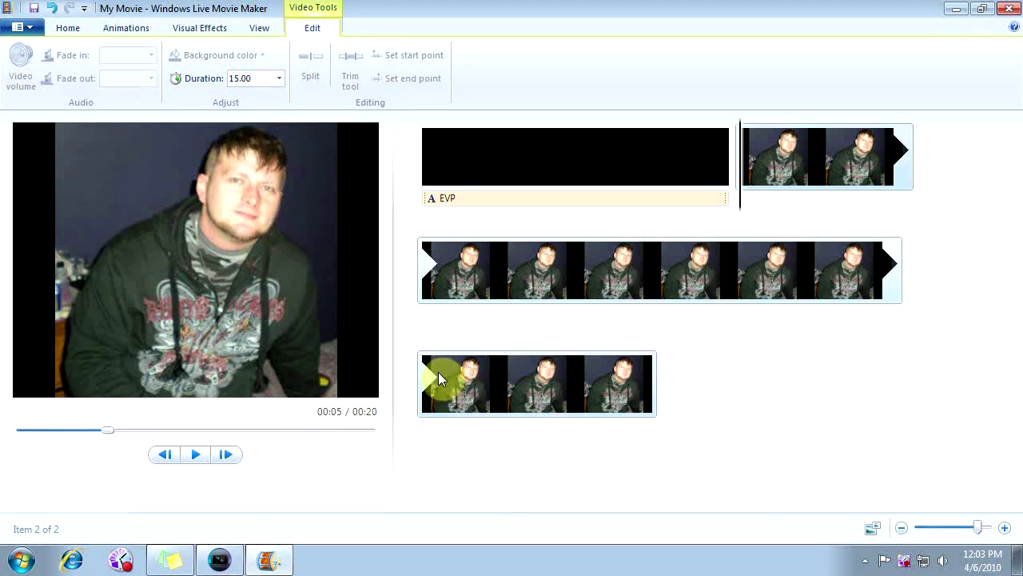
left_click(69, 29)
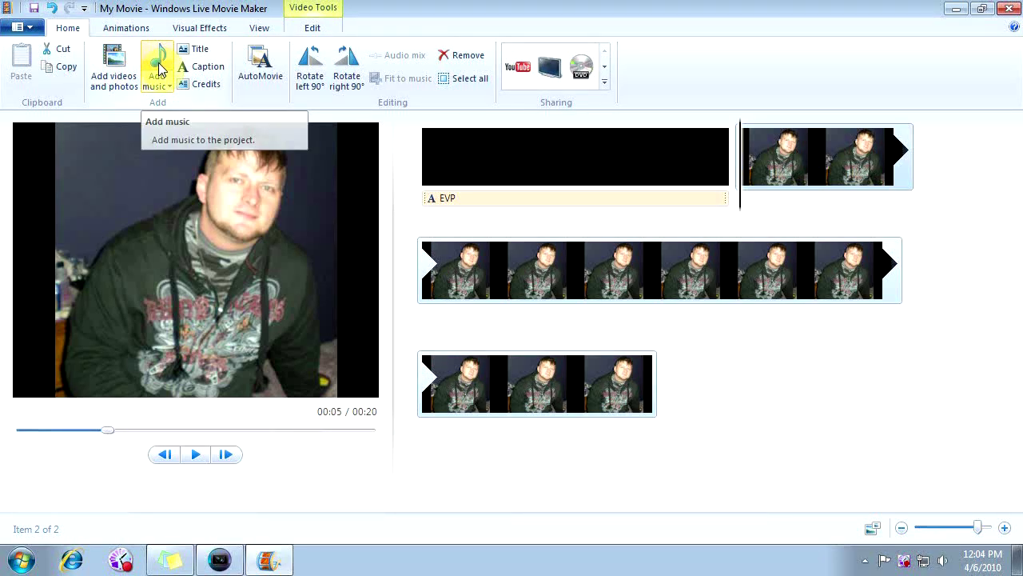
Add evp1 from the Tutorials folder as the project's music track
left_click(159, 69)
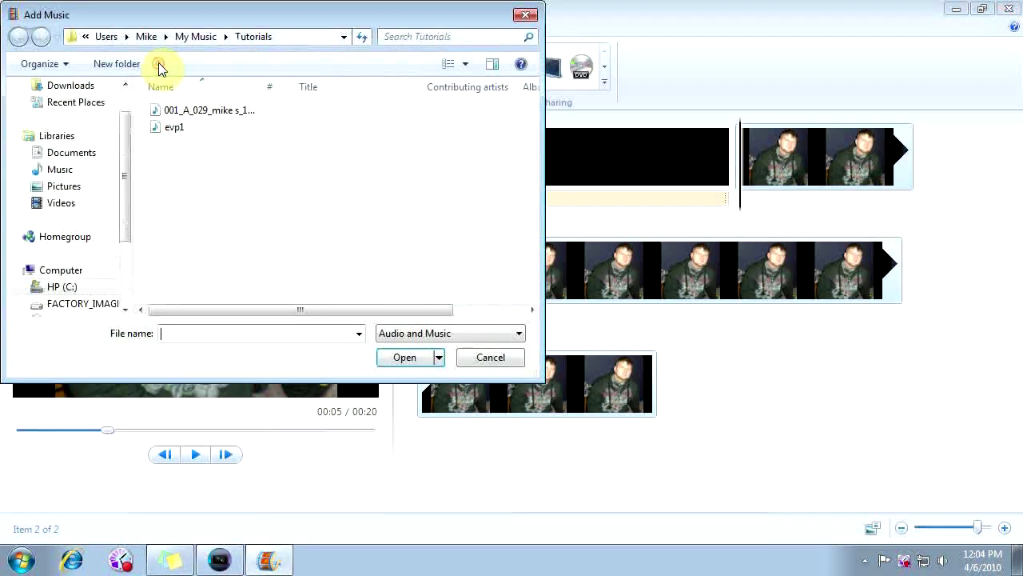
left_click(179, 135)
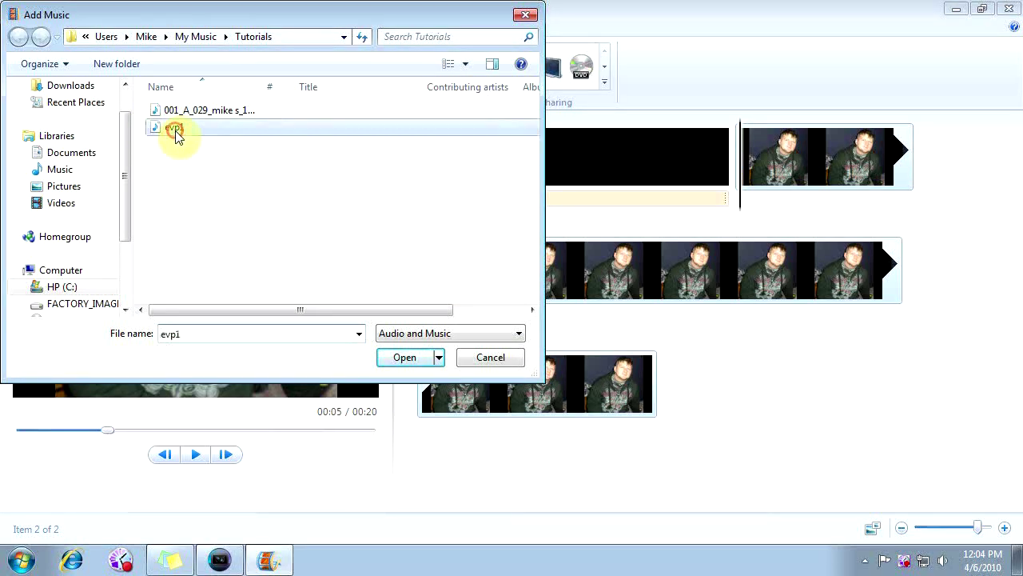
left_click(403, 358)
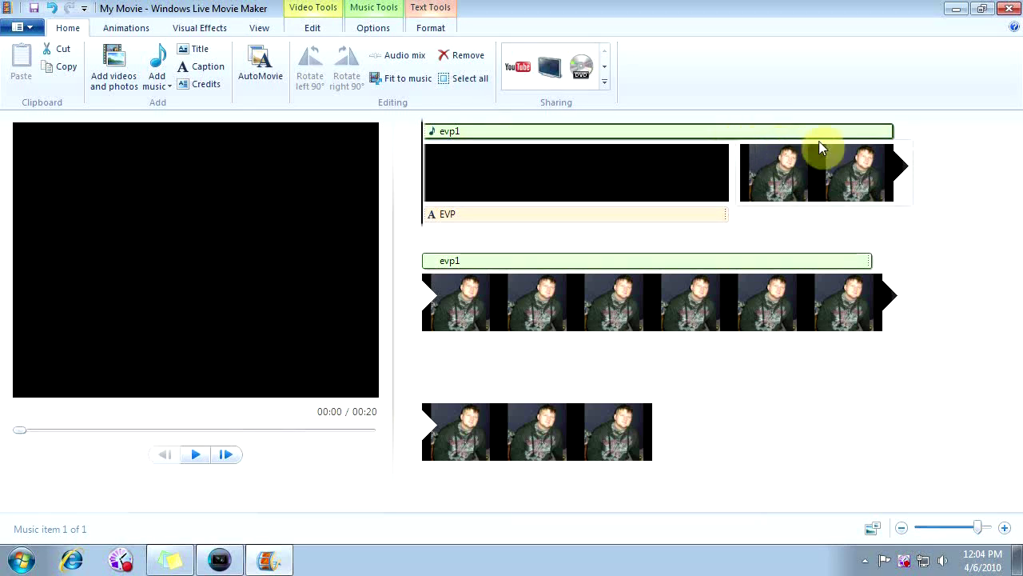
Preview the movie, pause at about 00:12, and bring up the Music Tools options
left_click(196, 455)
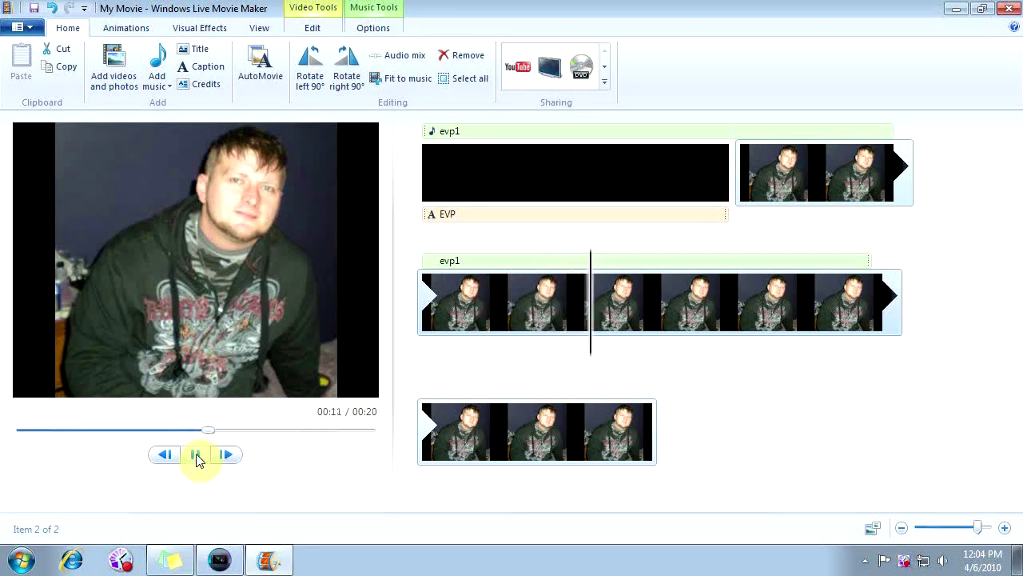
left_click(198, 456)
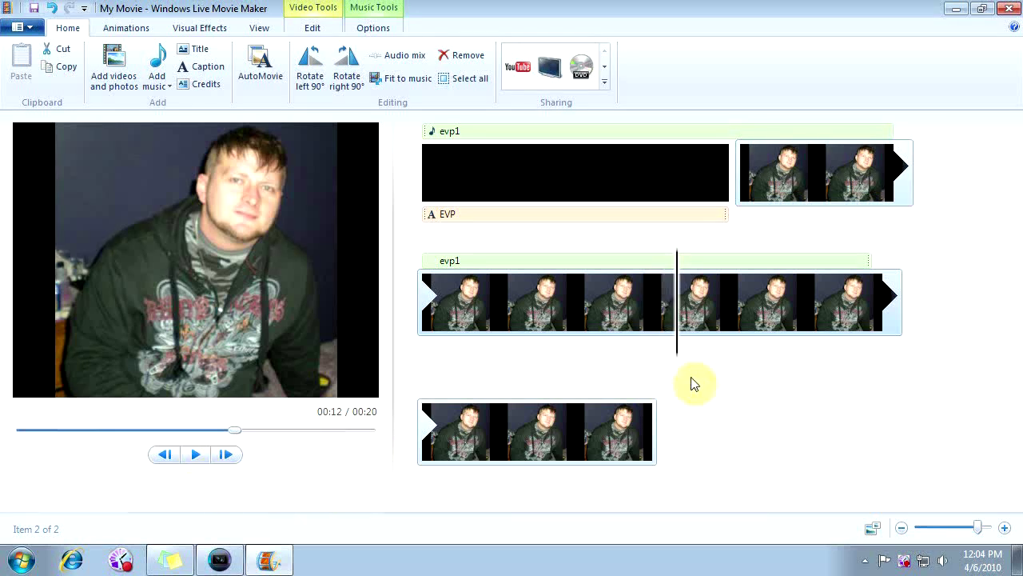
left_click(390, 12)
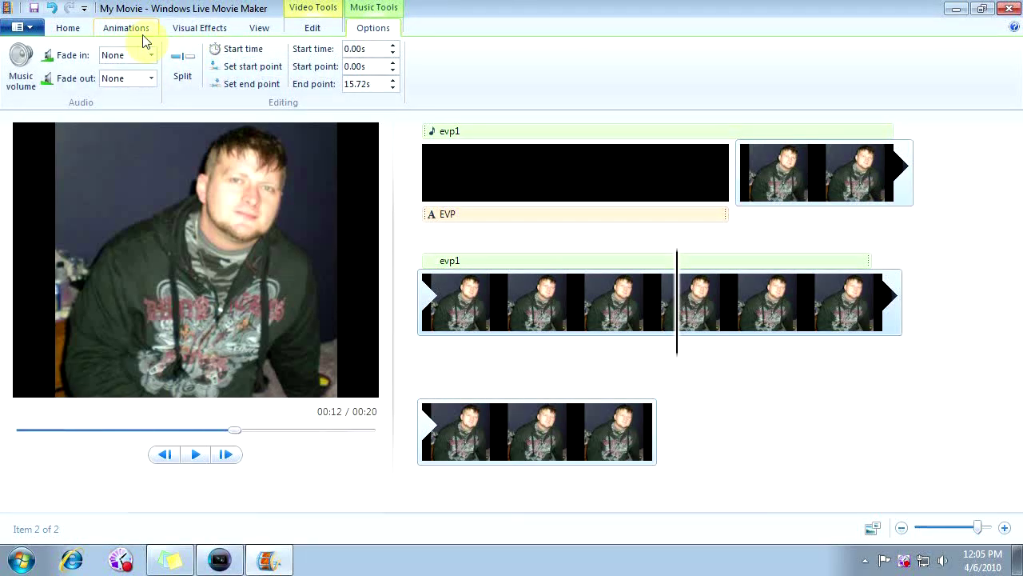
Split evp1 at 12.26s and drag the second part to start at 15.03s
left_click(185, 70)
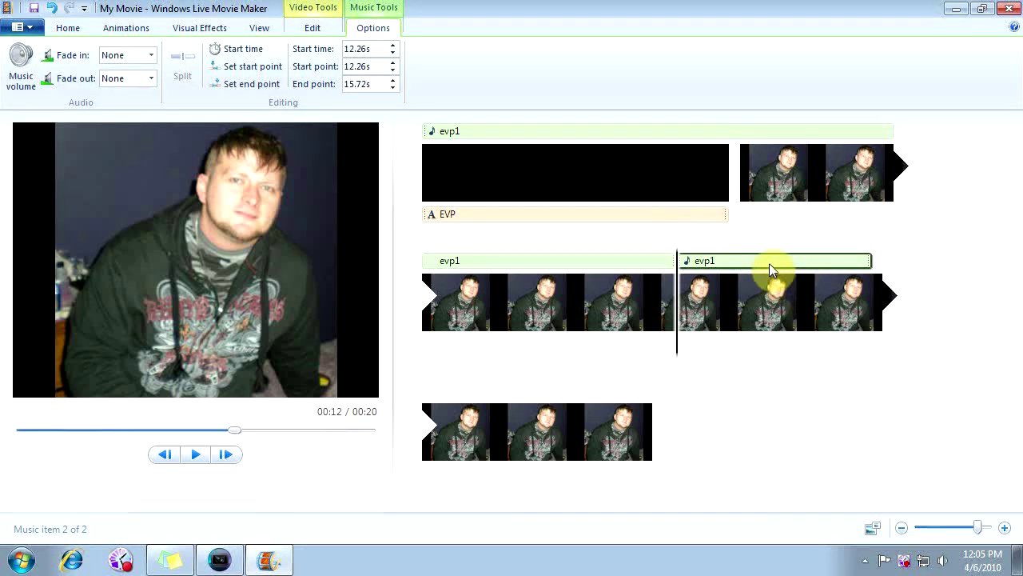
left_click_drag(838, 276, 845, 275)
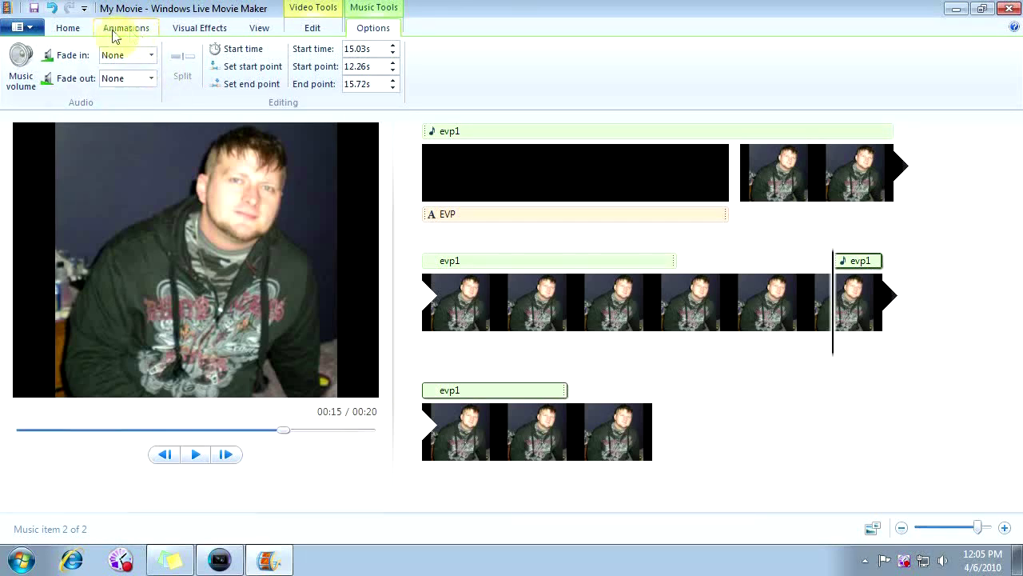
left_click(80, 28)
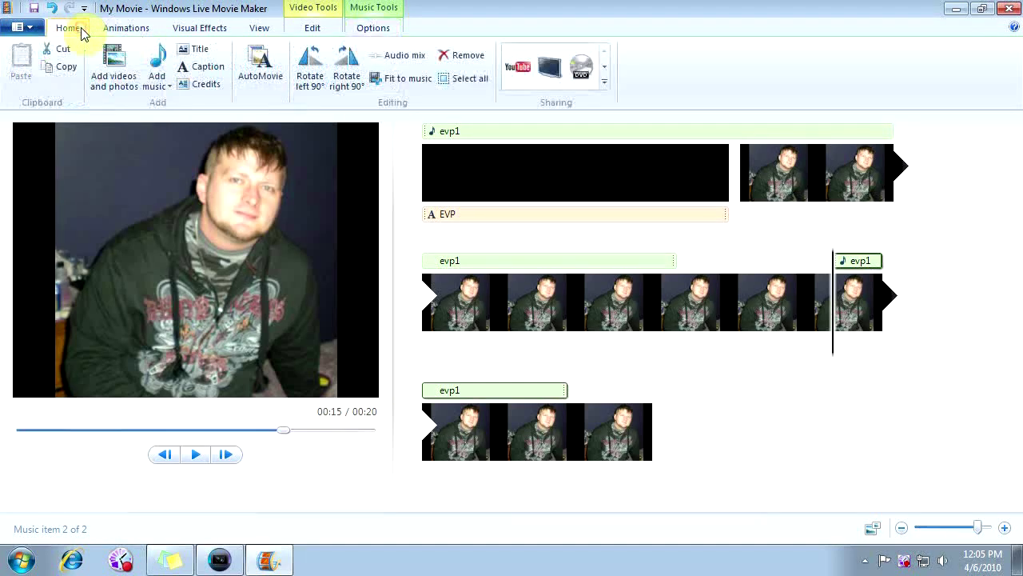
Add a '3 times' caption on the photo and move it to start at 12.46s
left_click(204, 66)
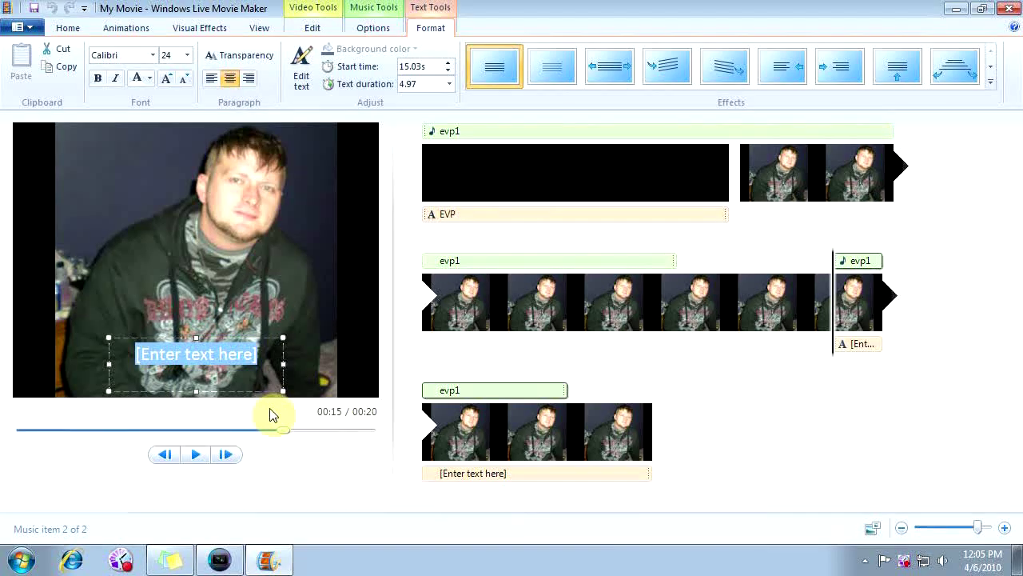
type("3")
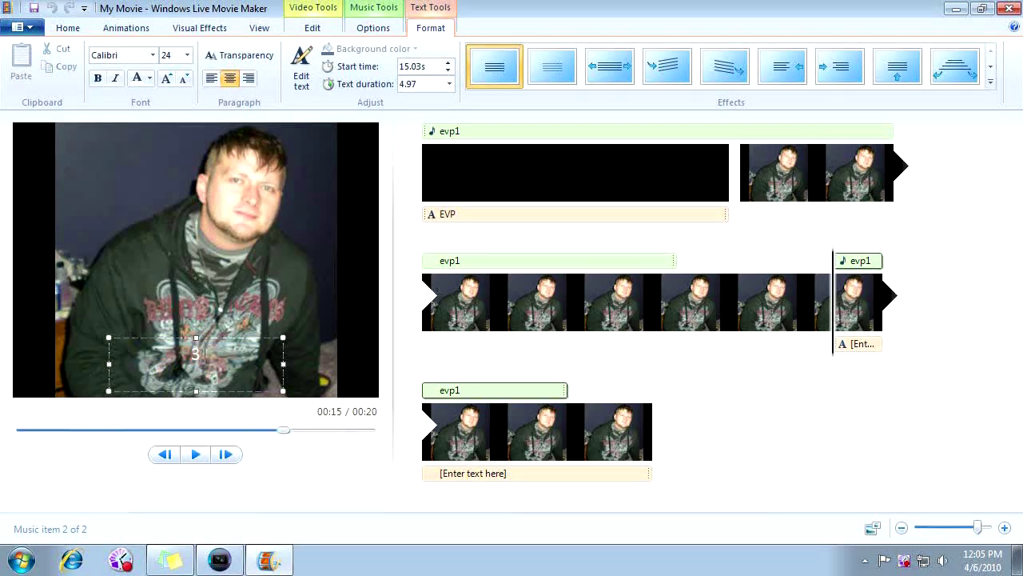
type(" times")
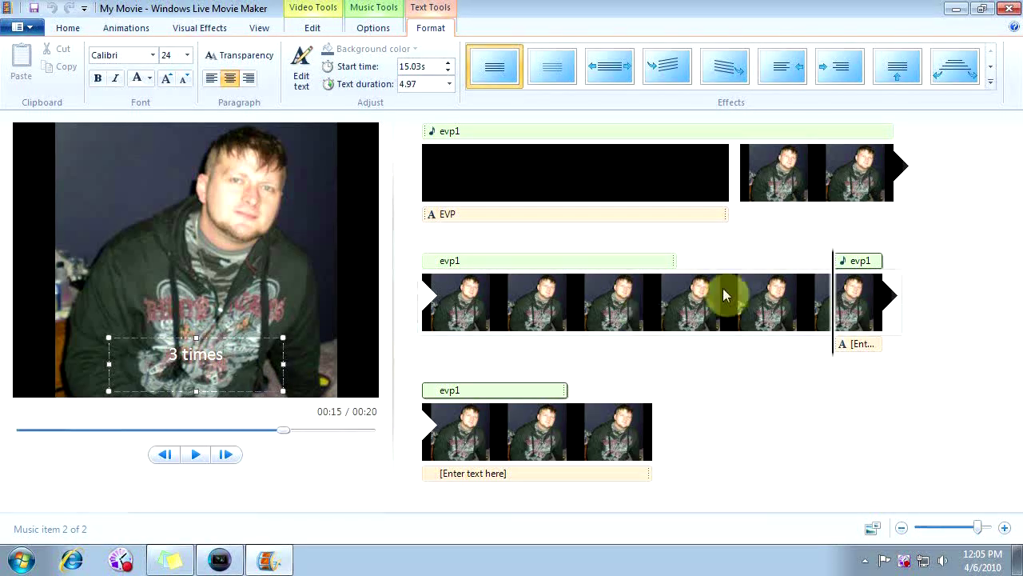
left_click(809, 372)
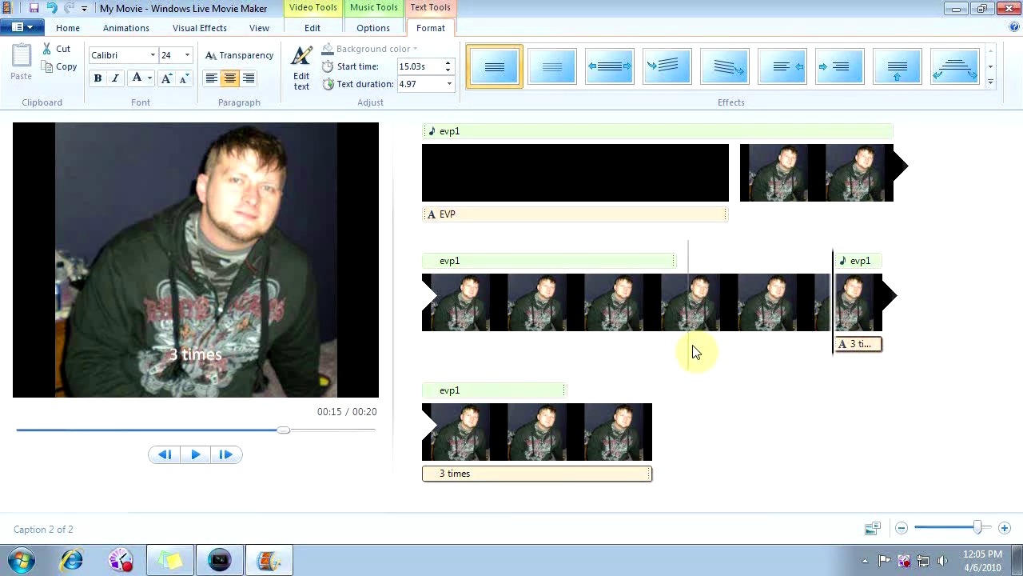
left_click_drag(694, 352, 707, 343)
Align the second evp1 music part with the caption's start and preview the result
left_click(858, 264)
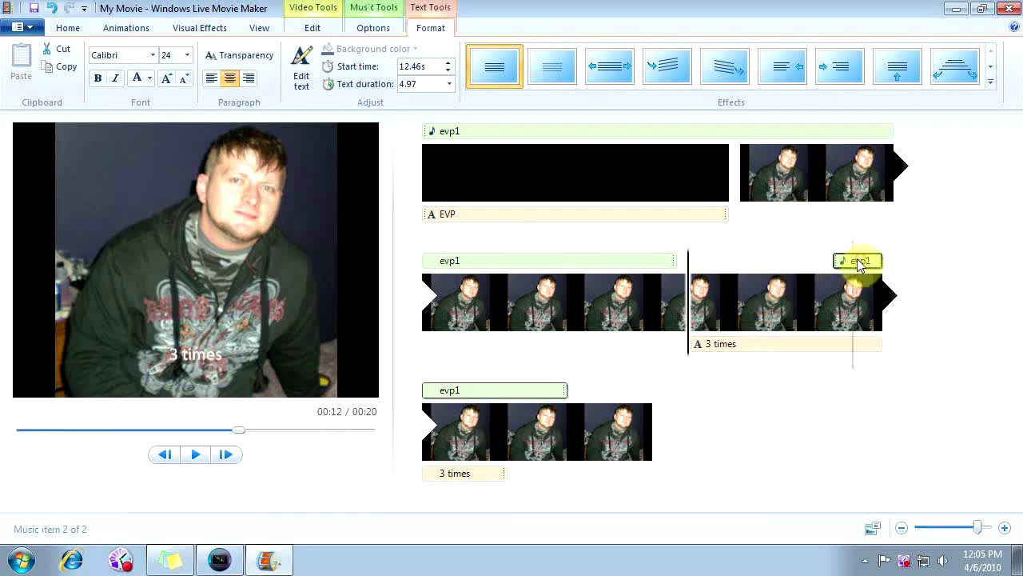
left_click(708, 267)
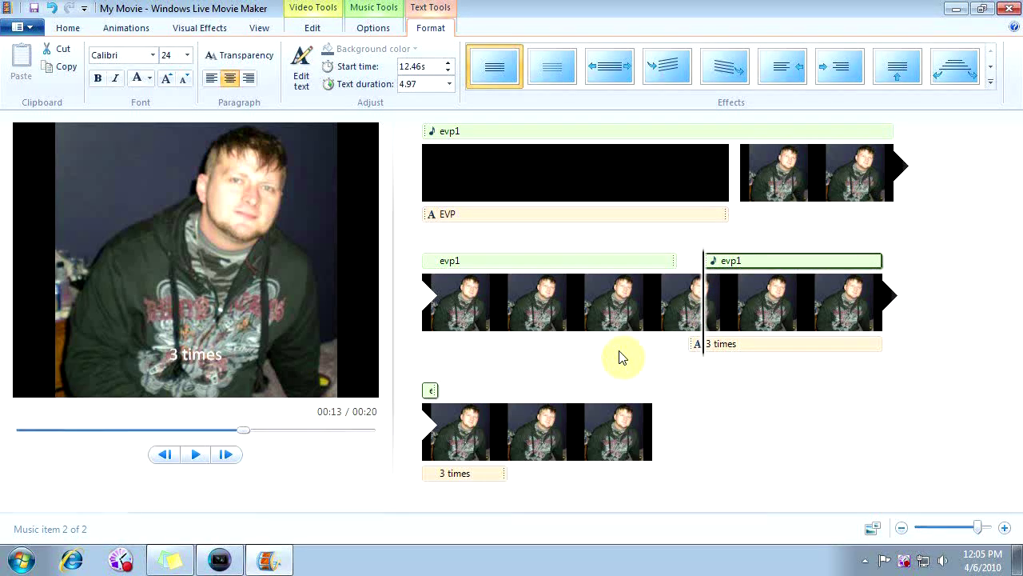
left_click(588, 312)
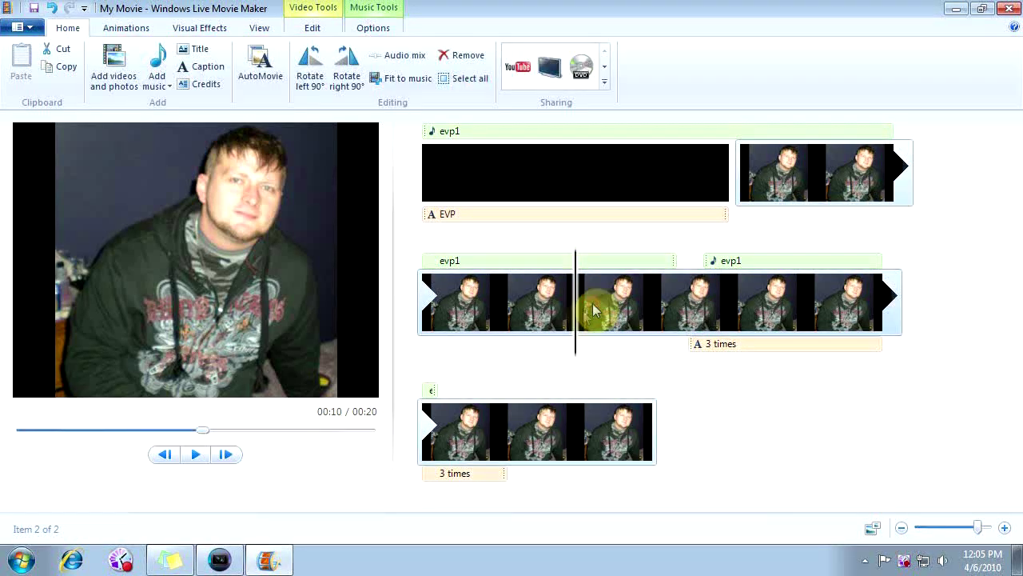
left_click(194, 455)
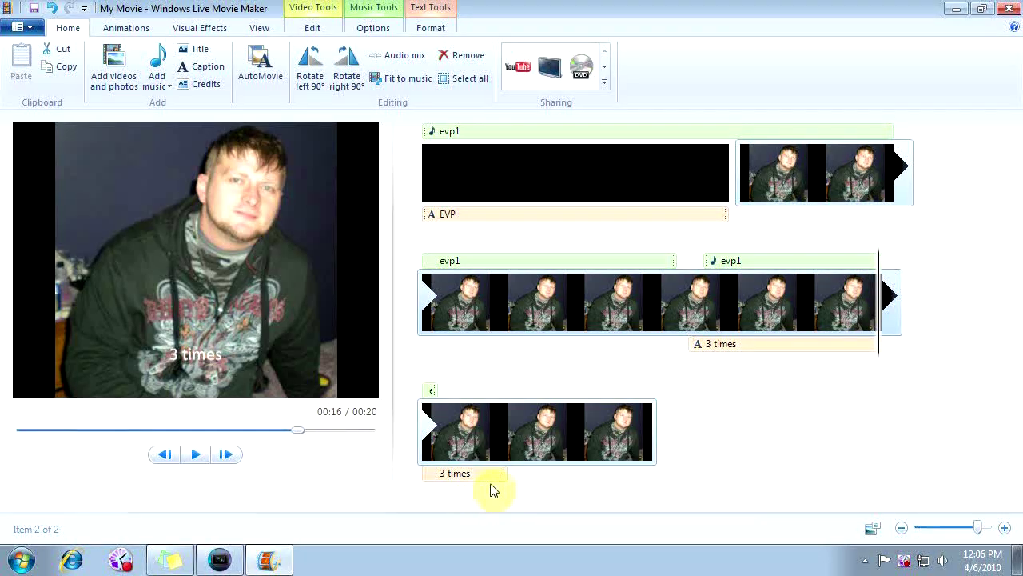
left_click(790, 353)
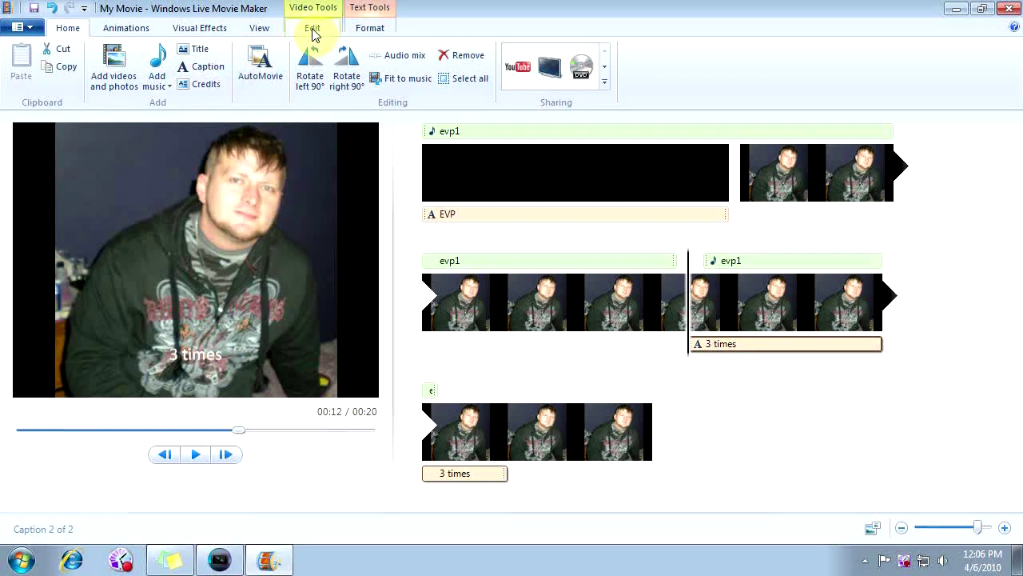
Set the photo clip's duration to 12.50 seconds so the movie runs 18 seconds
left_click(373, 10)
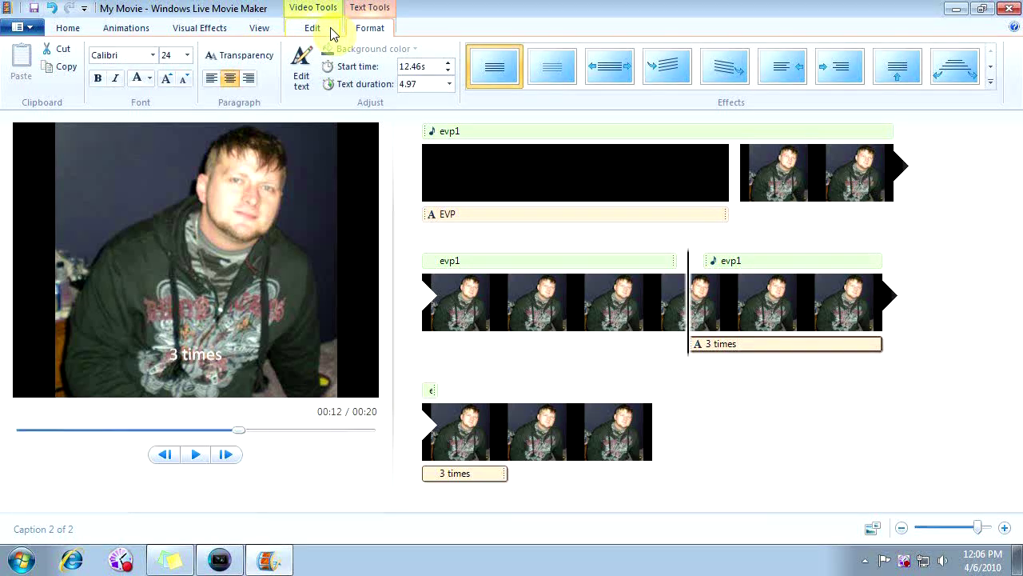
left_click(331, 32)
left_click(280, 79)
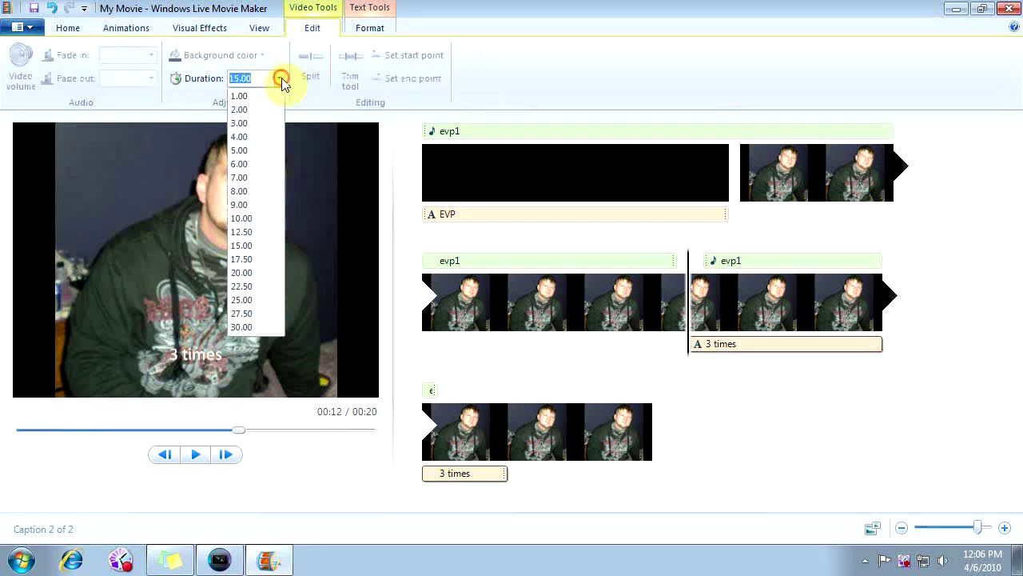
left_click(255, 233)
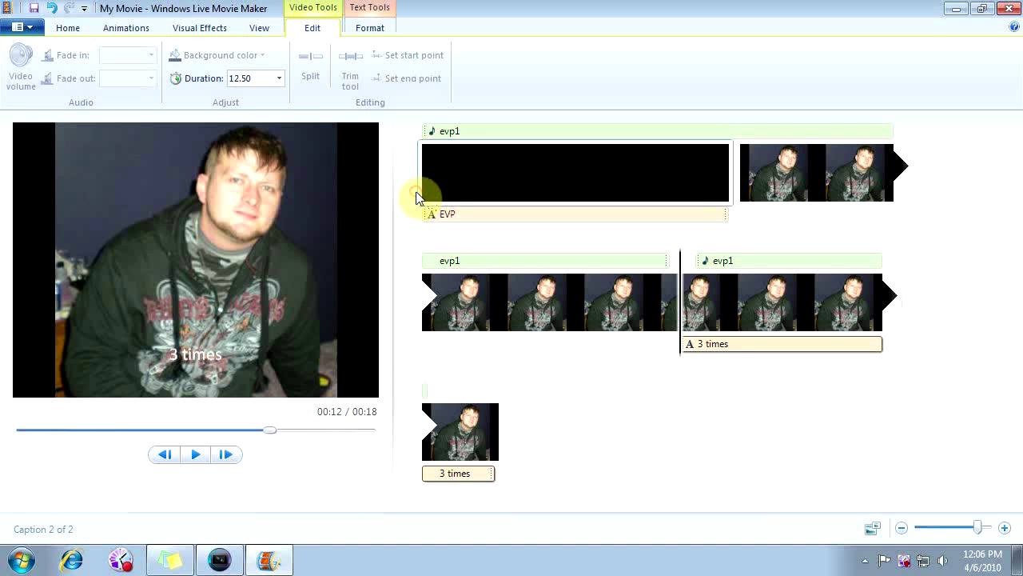
Play the movie from the EVP title clip, then return to the Home tools
left_click(496, 186)
left_click(195, 454)
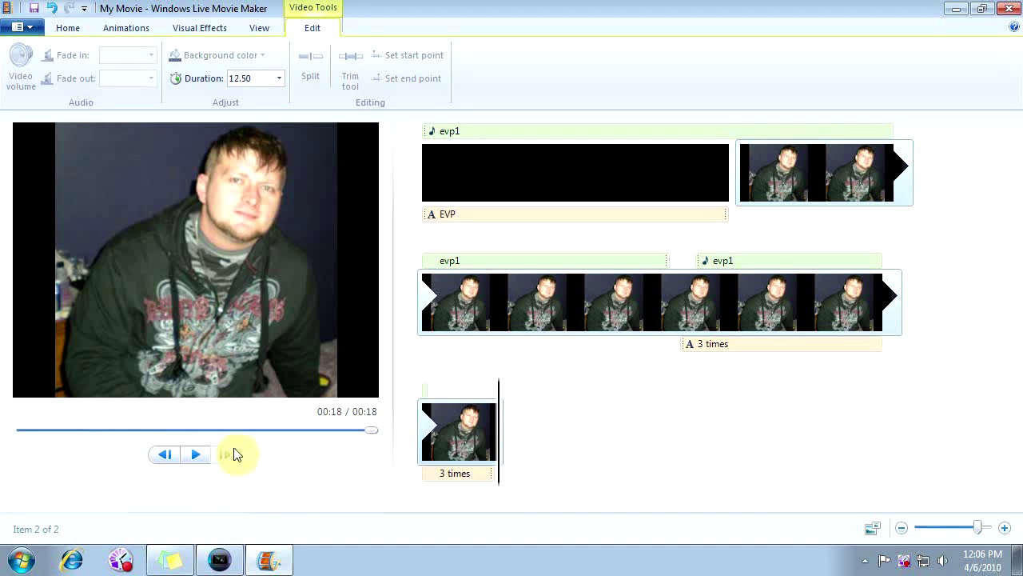
left_click(70, 29)
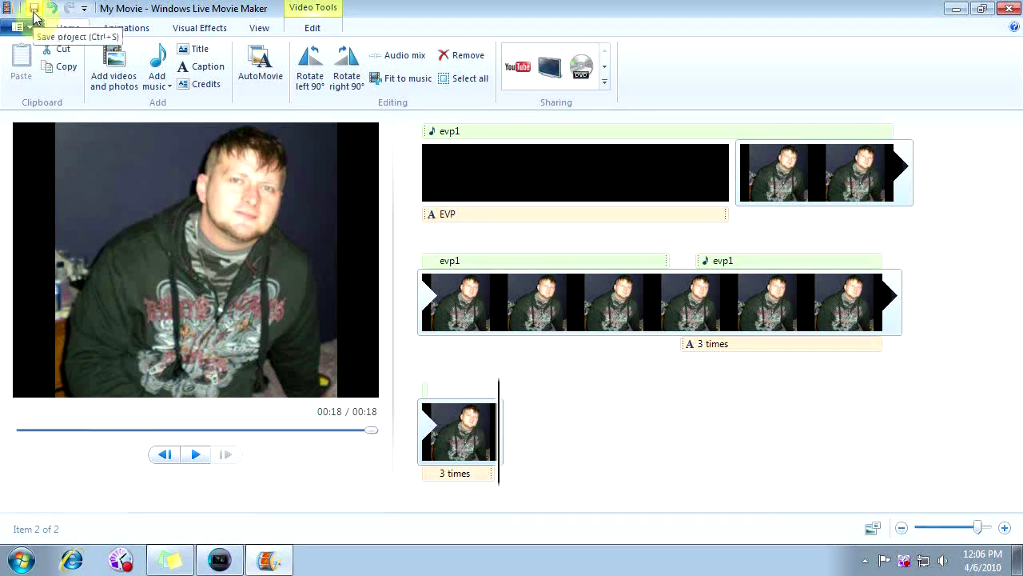
Save the project as 'evp movie' (Movie Maker Projects type) and begin publishing to YouTube
left_click(34, 16)
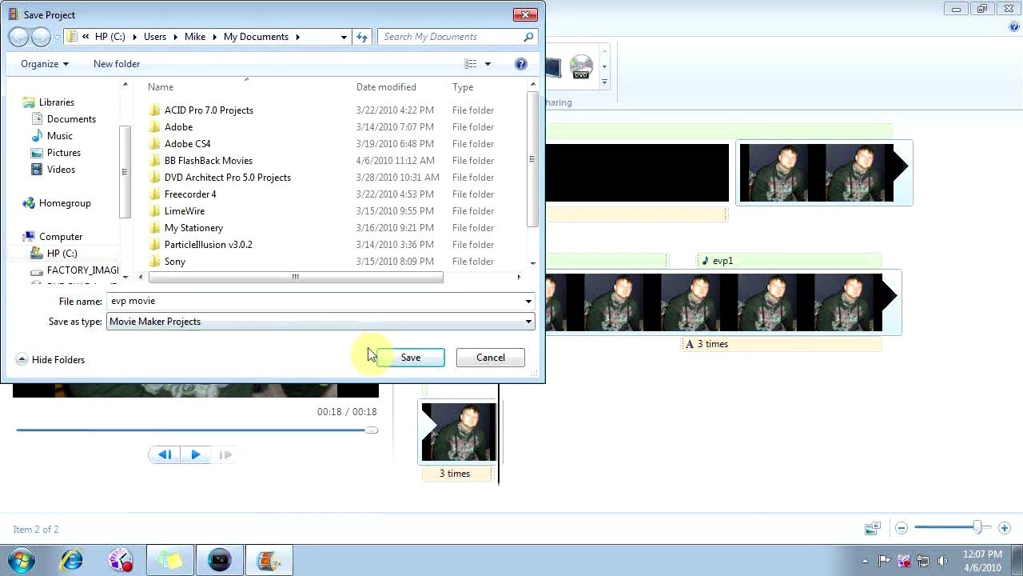
left_click(528, 322)
left_click(376, 331)
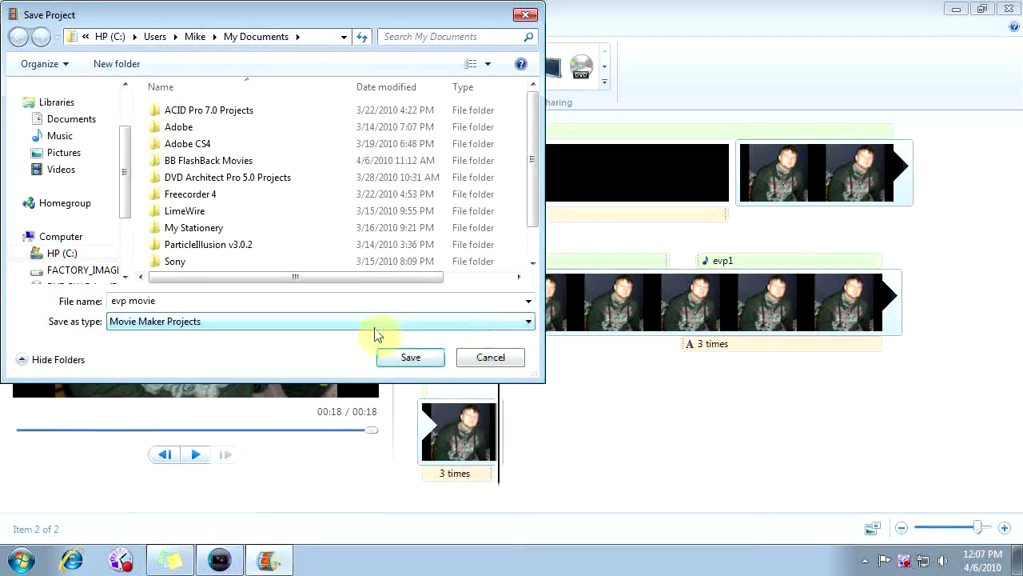
left_click(411, 358)
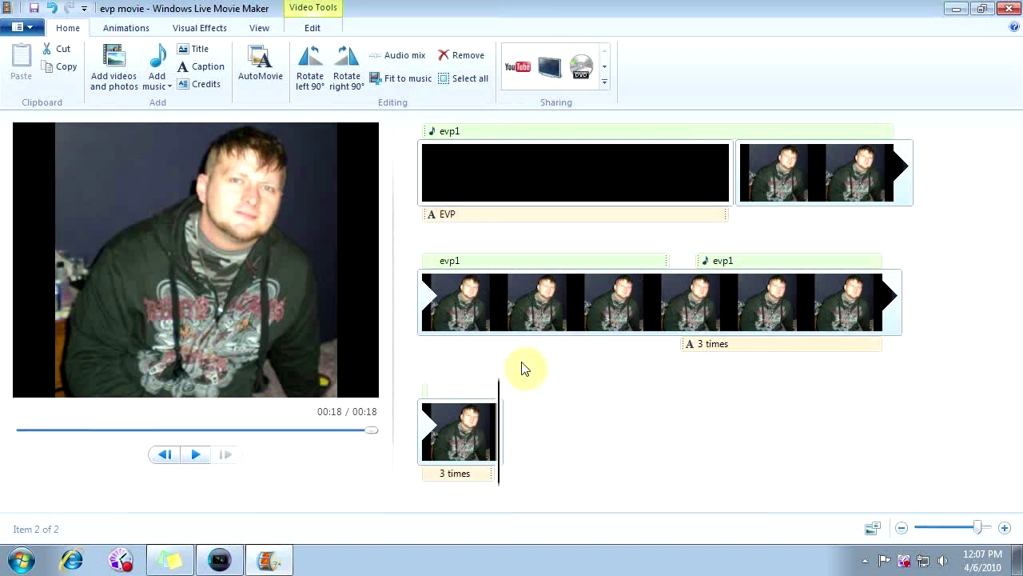
left_click(518, 68)
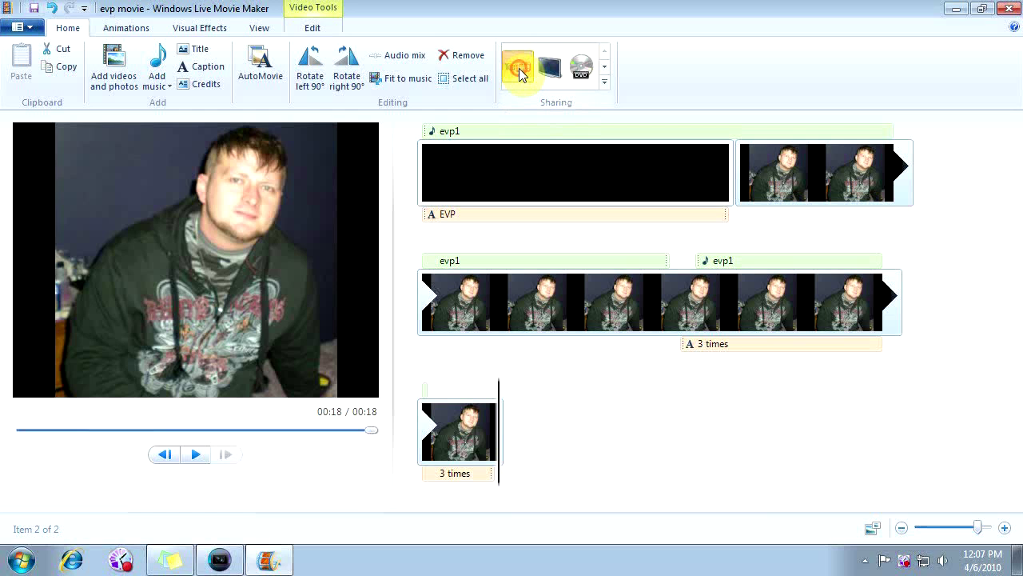